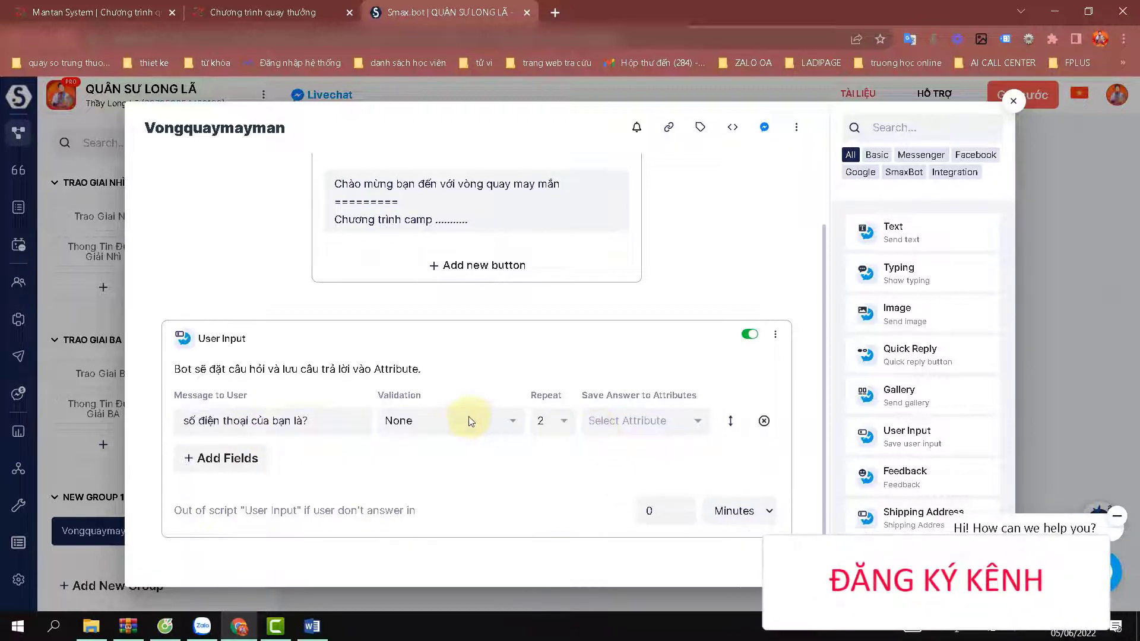
# Validate the phone answer as Number and save it to the sdt attribute.
pyautogui.click(442, 421)
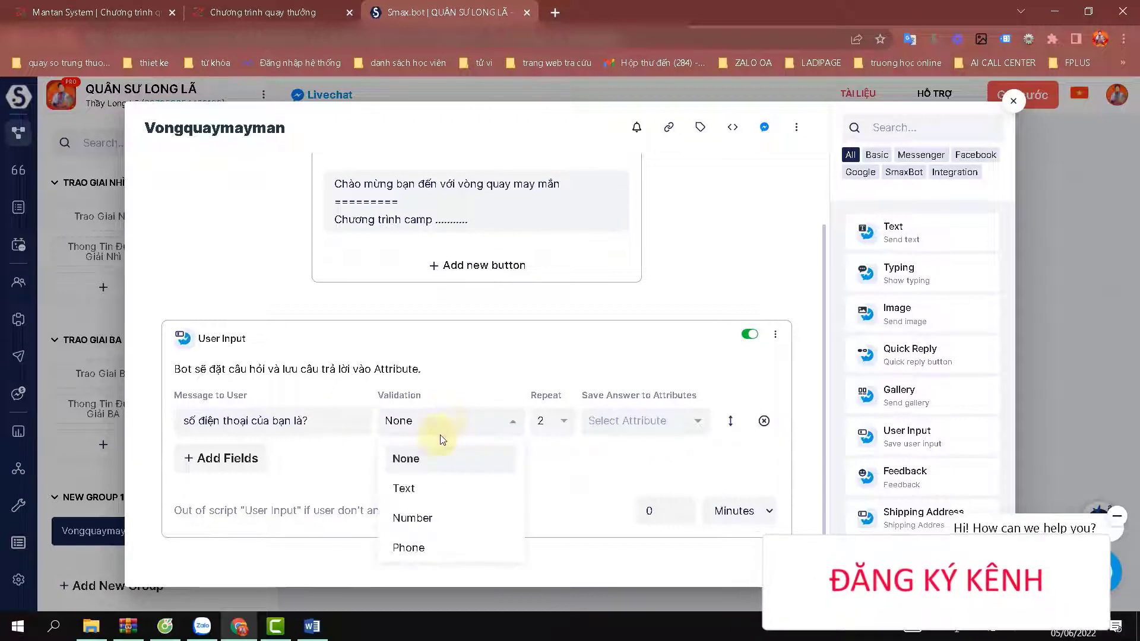
pyautogui.click(414, 516)
pyautogui.click(625, 423)
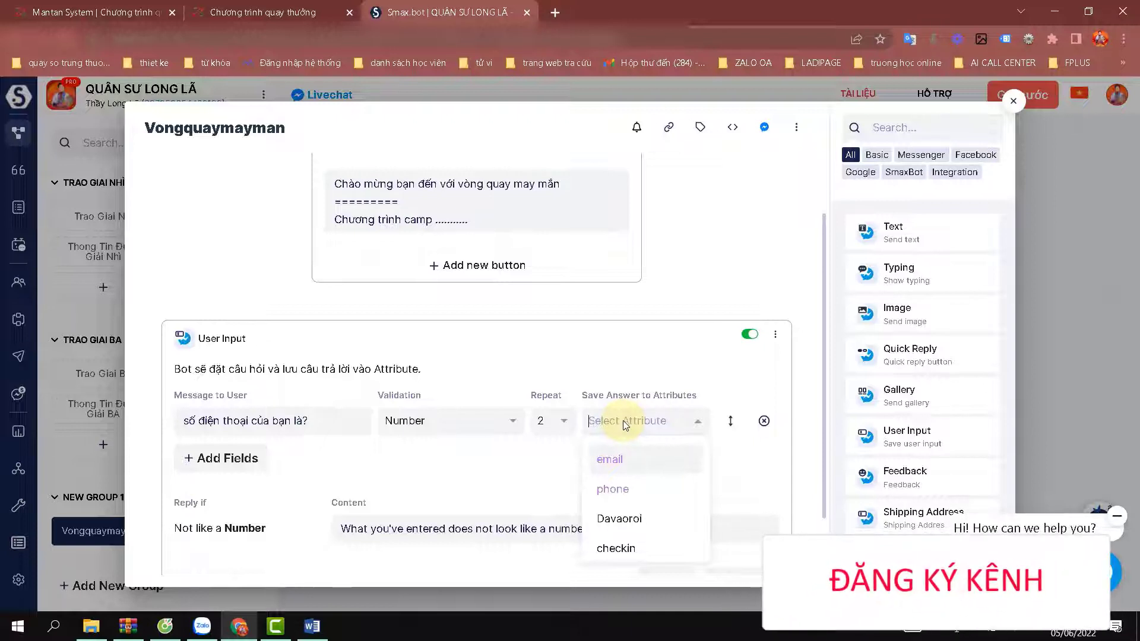
pyautogui.write('sdt')
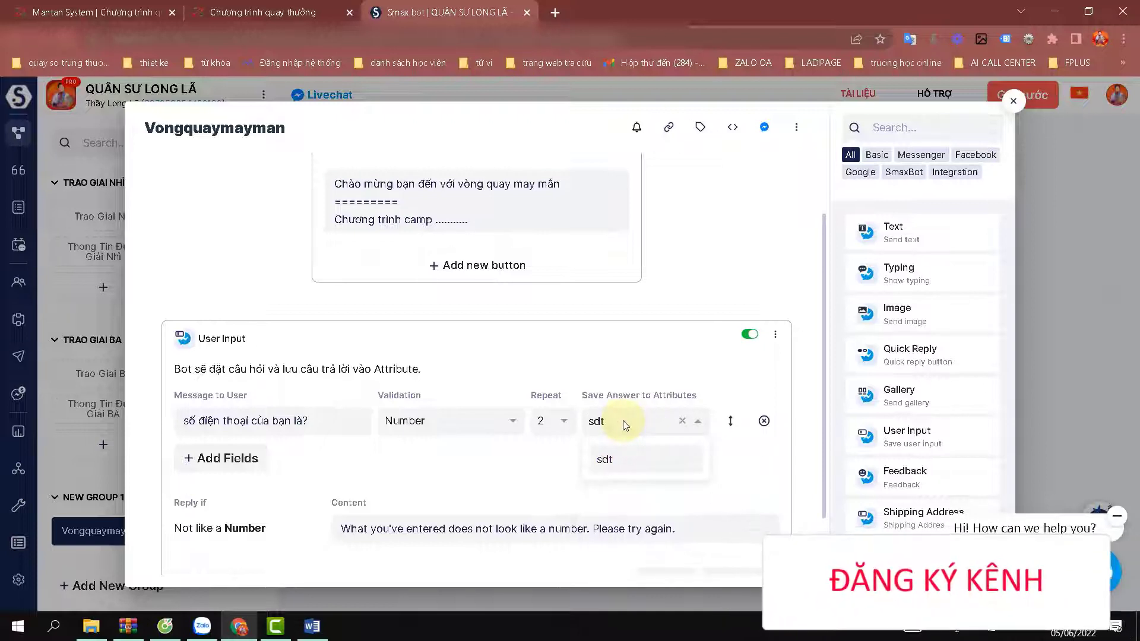
pyautogui.click(612, 465)
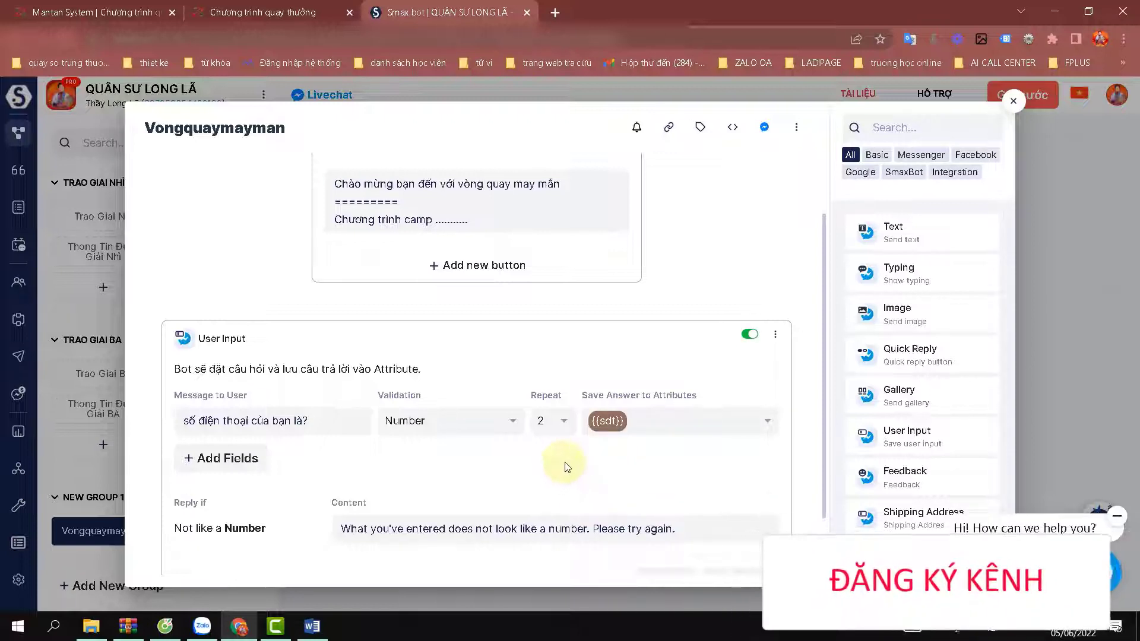
pyautogui.scroll(-1, 567, 466)
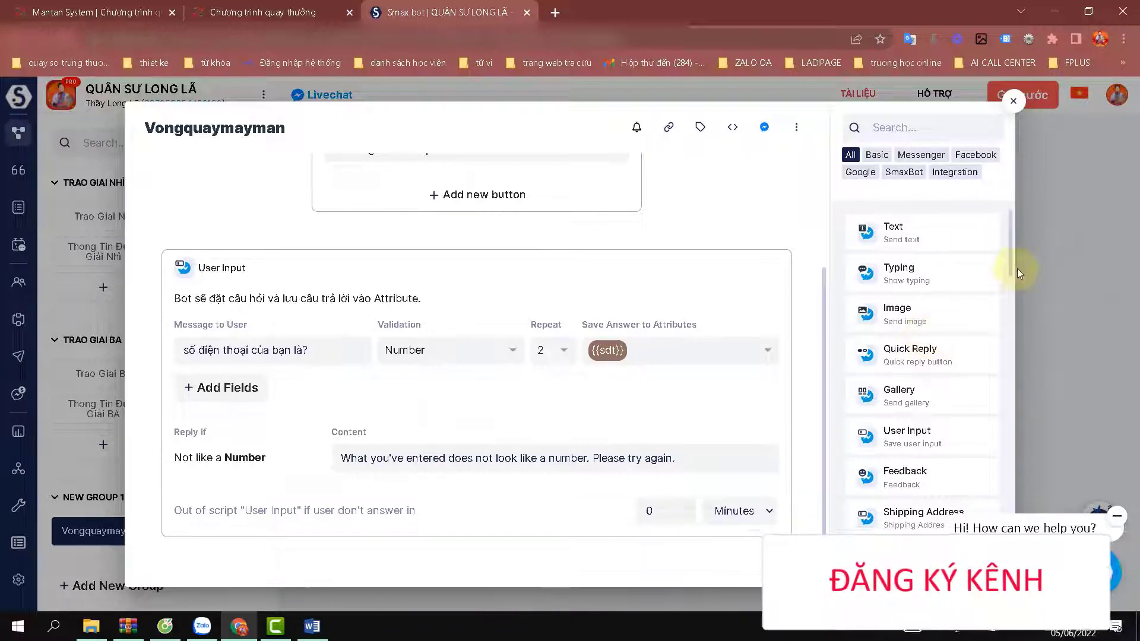
pyautogui.moveTo(1011, 262); pyautogui.dragTo(1013, 370)
pyautogui.scroll(-2, 1014, 380)
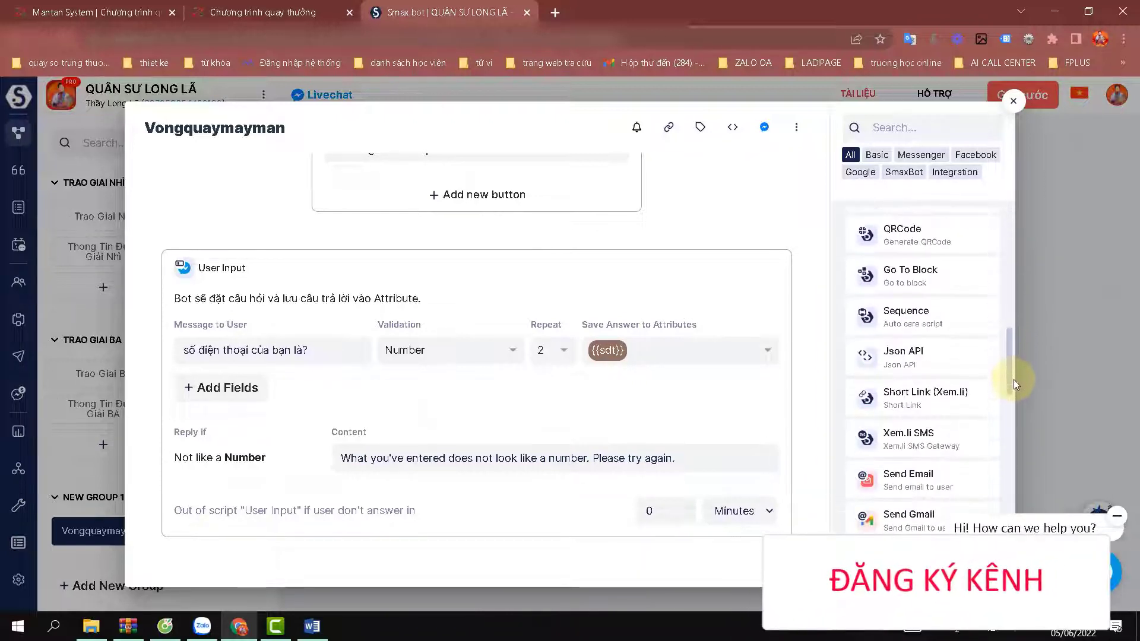
# Add a Json API step using the POST method, then bring up the Word API notes.
pyautogui.click(936, 359)
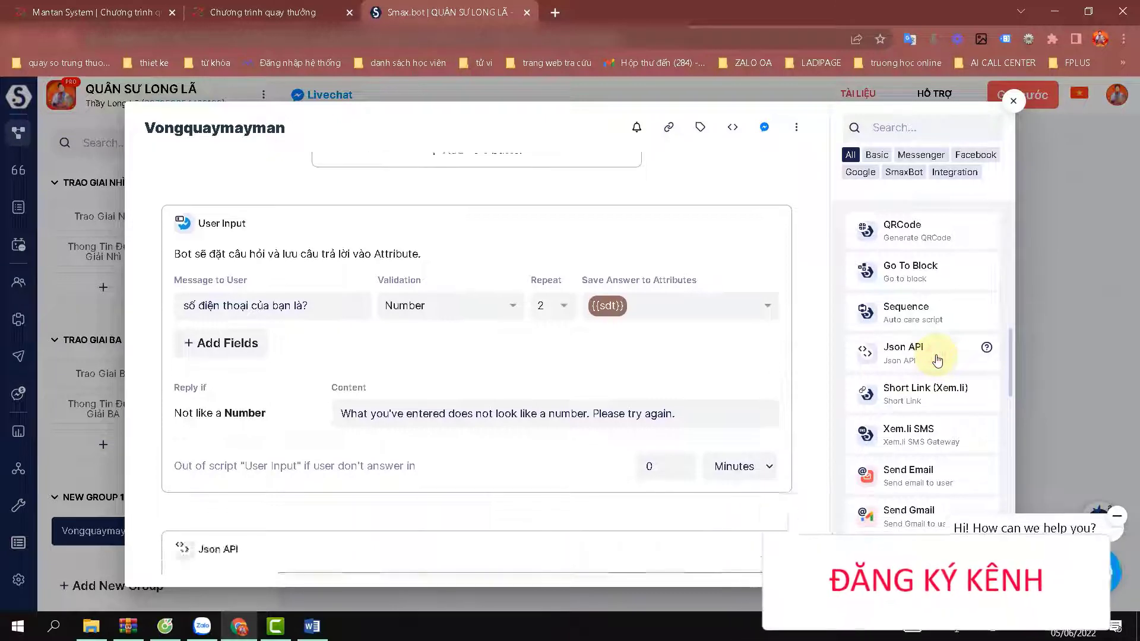
pyautogui.moveTo(216, 273)
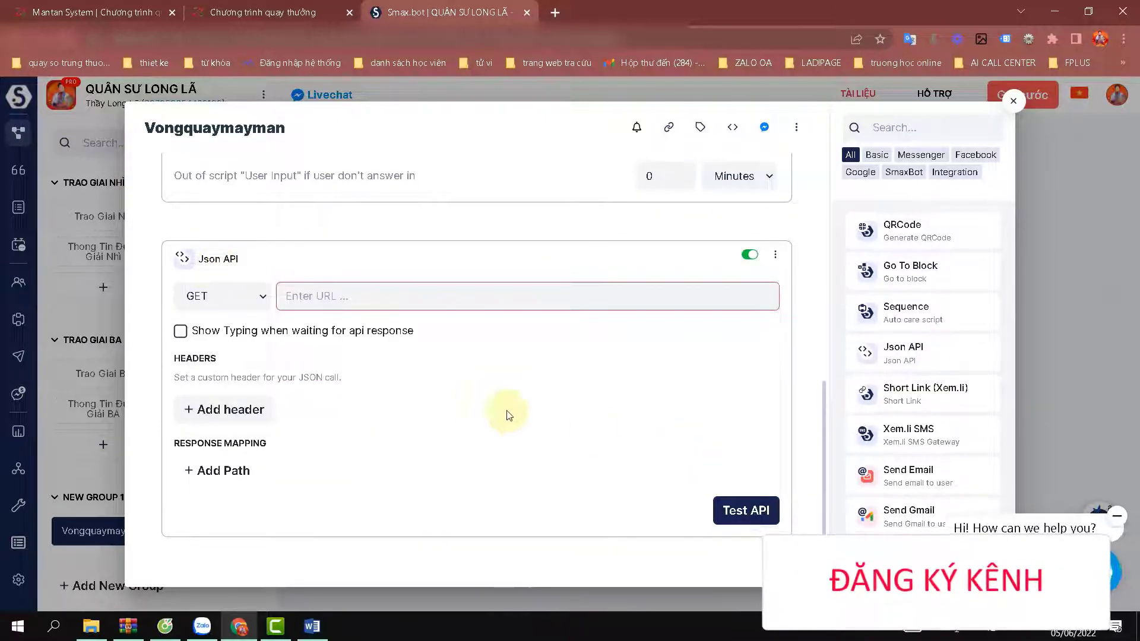
pyautogui.click(265, 302)
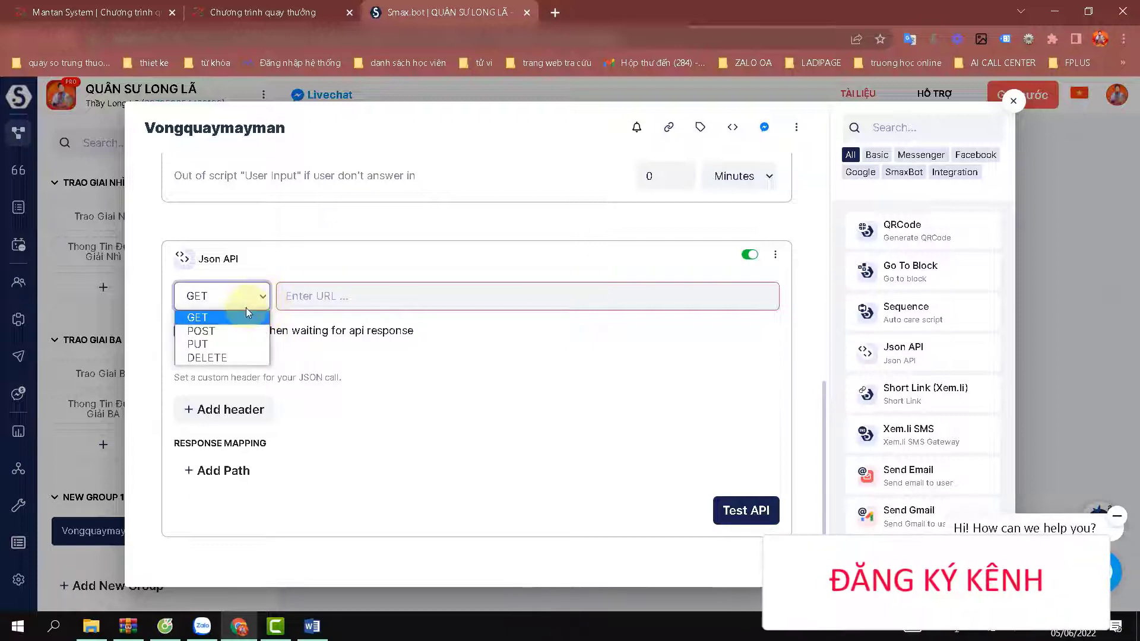
pyautogui.click(225, 330)
pyautogui.click(325, 295)
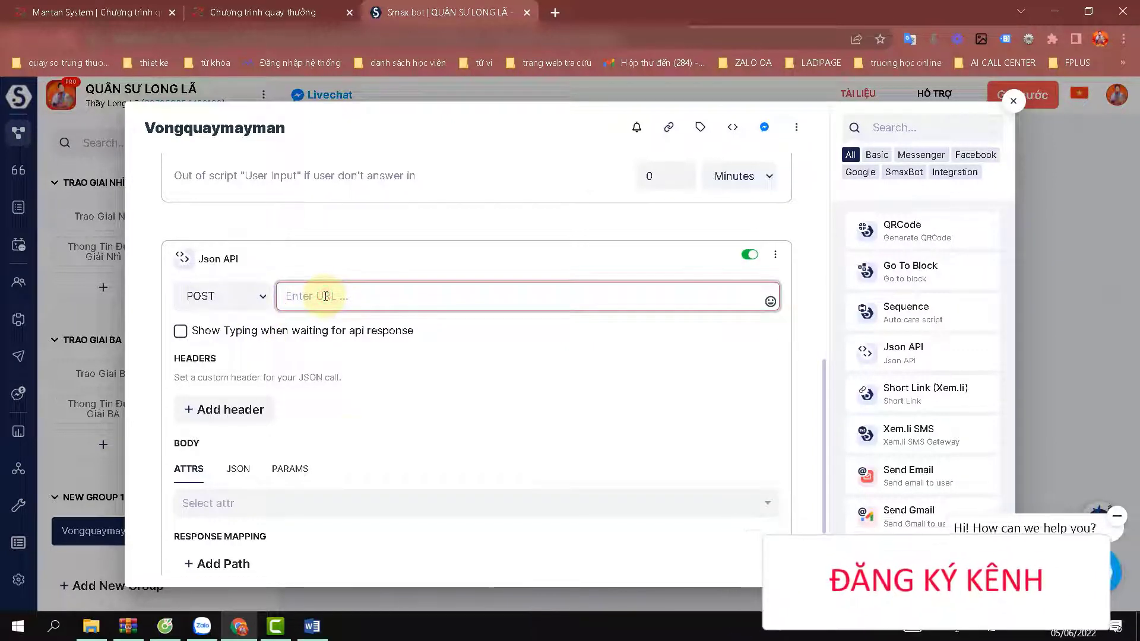
pyautogui.click(312, 626)
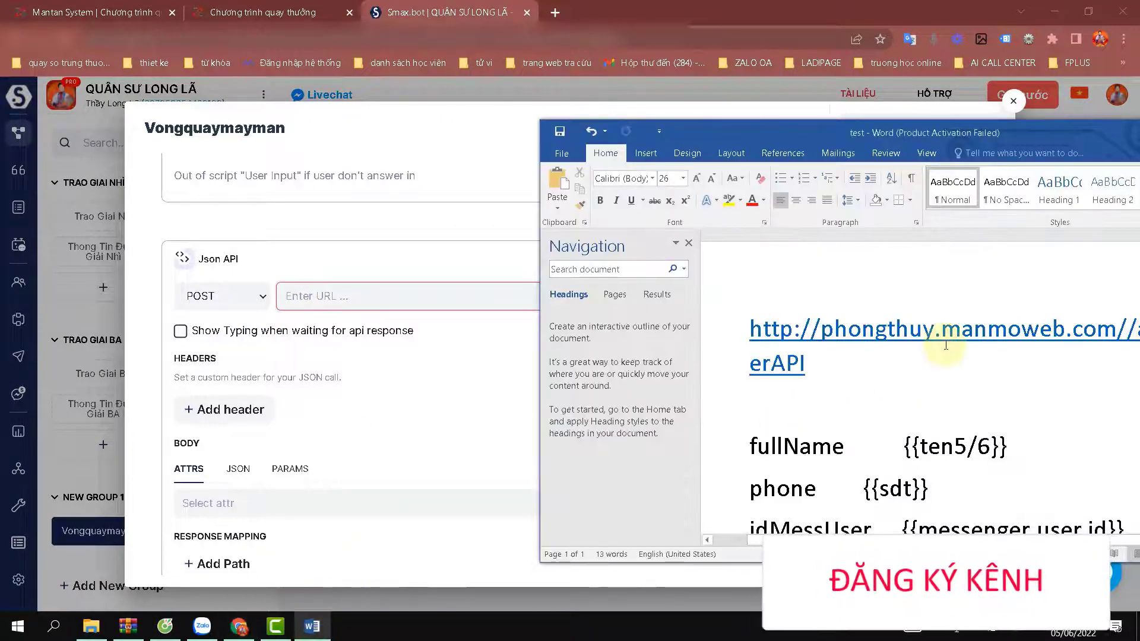
pyautogui.moveTo(1034, 124); pyautogui.dragTo(497, 2)
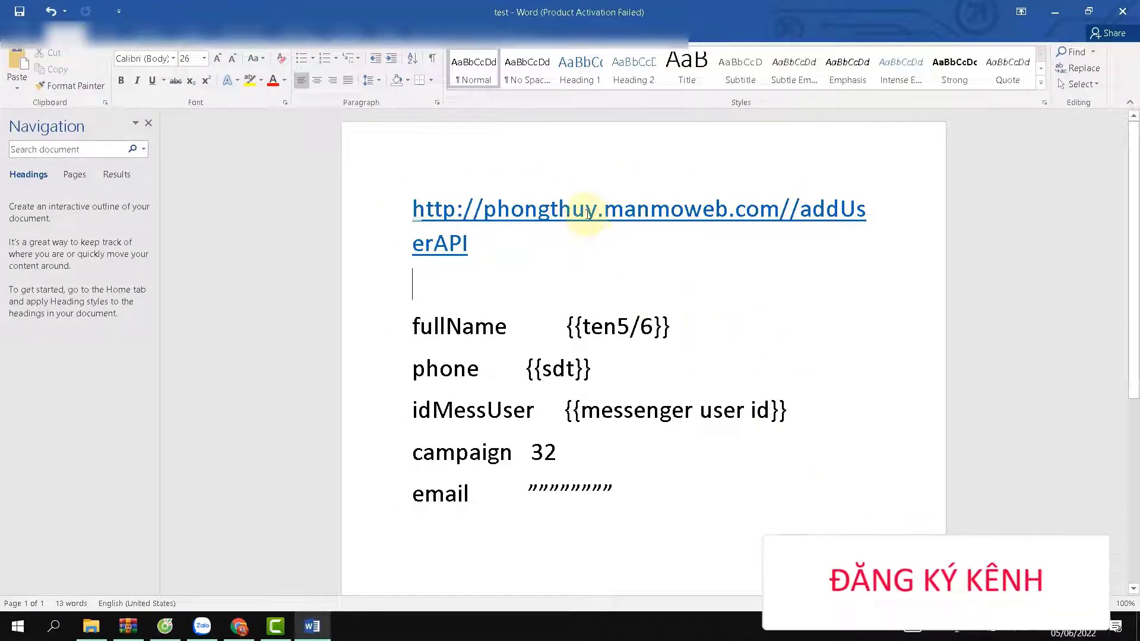
pyautogui.doubleClick(586, 213)
pyautogui.click(586, 213)
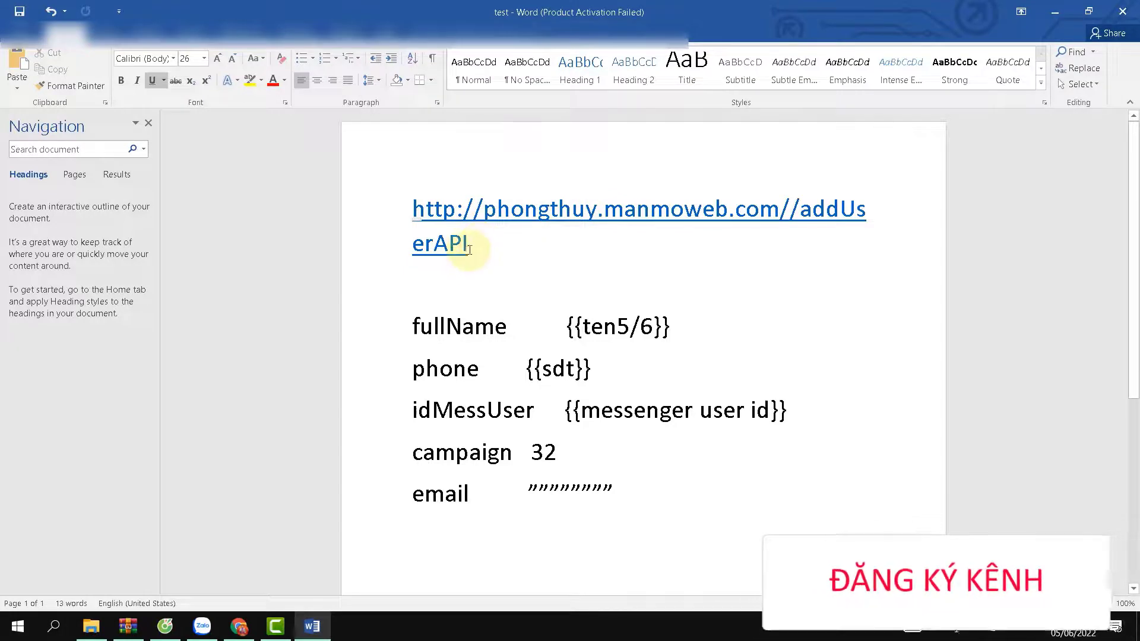
pyautogui.moveTo(467, 243); pyautogui.dragTo(419, 208)
pyautogui.hotkey('ctrl', 'c')
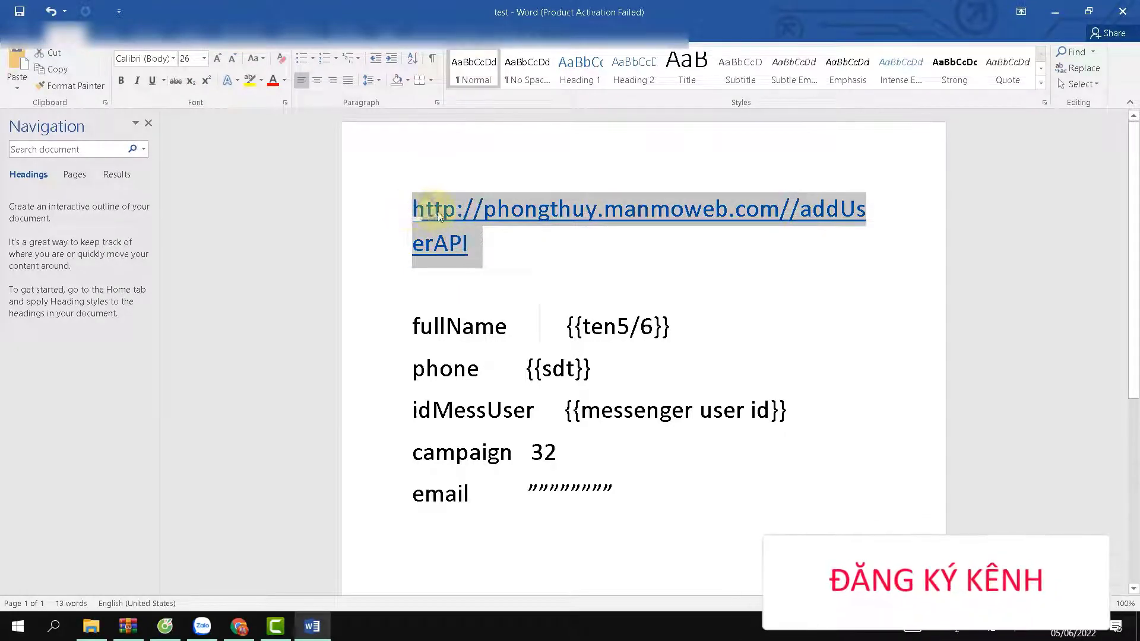
pyautogui.rightClick(423, 208)
pyautogui.click(460, 238)
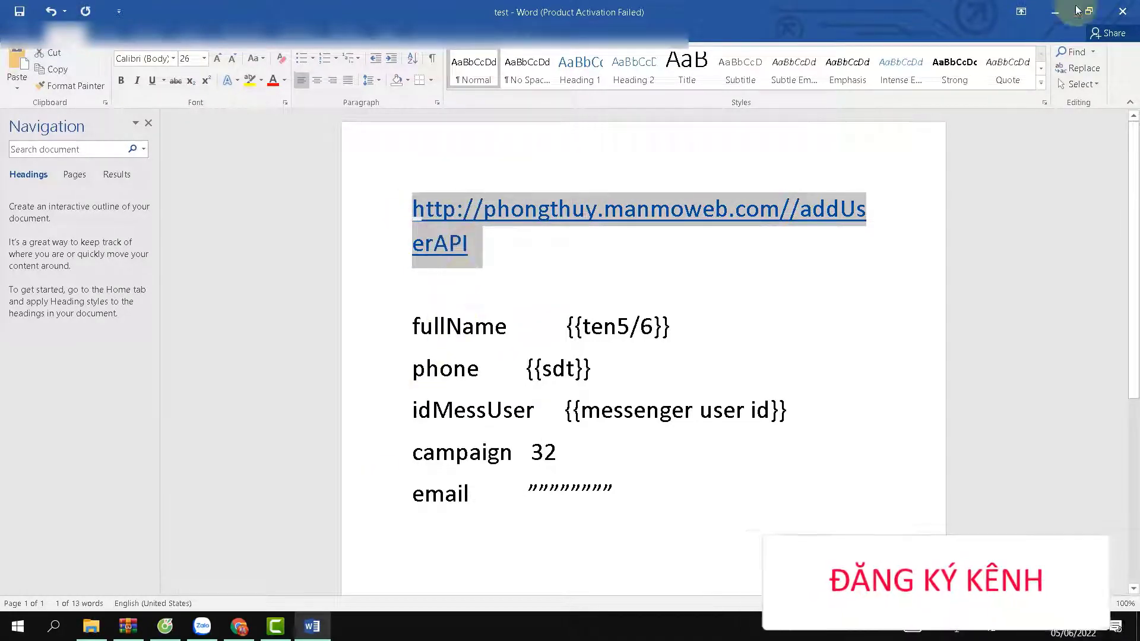
pyautogui.click(1055, 17)
# Paste the addUserAPI address as the Json API request URL.
pyautogui.click(422, 292)
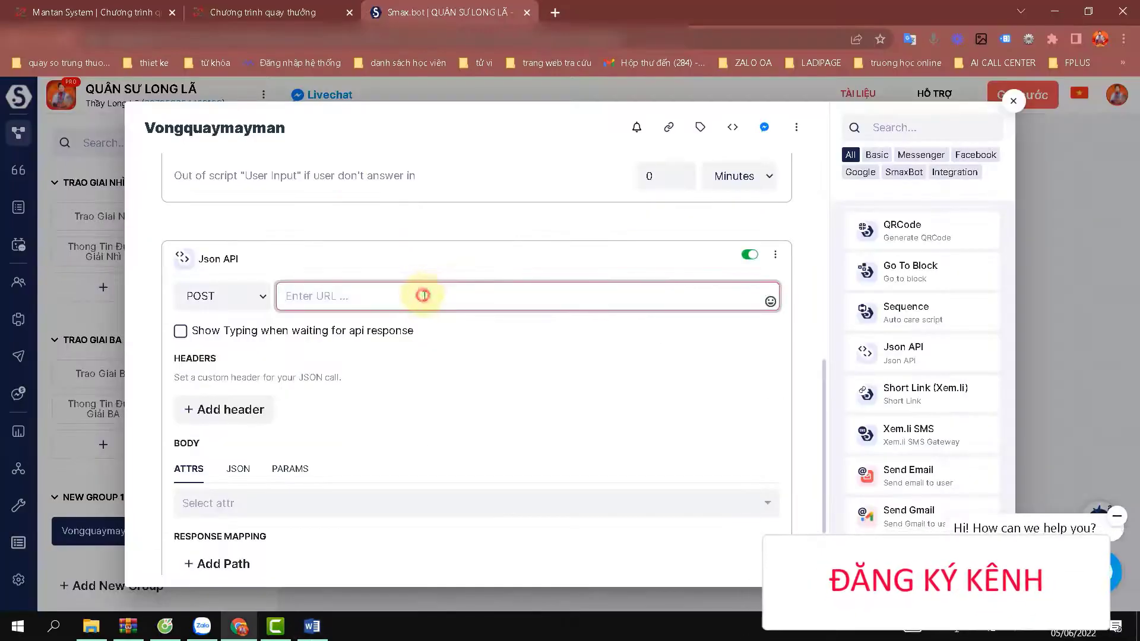
pyautogui.rightClick(431, 297)
pyautogui.click(472, 407)
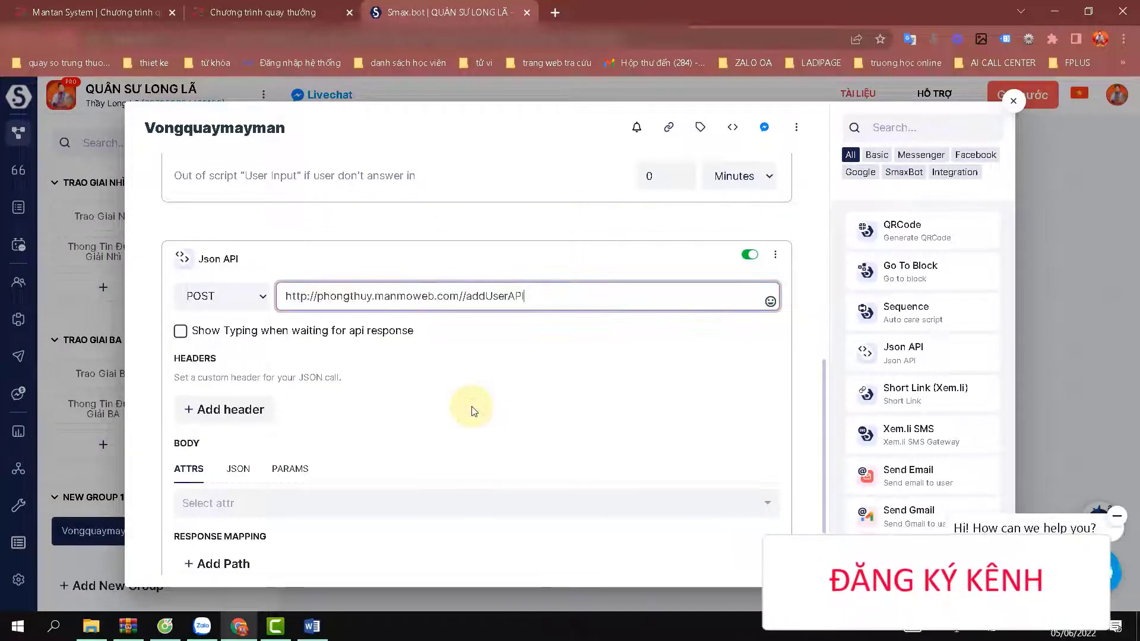
pyautogui.click(468, 409)
pyautogui.scroll(-2, 466, 403)
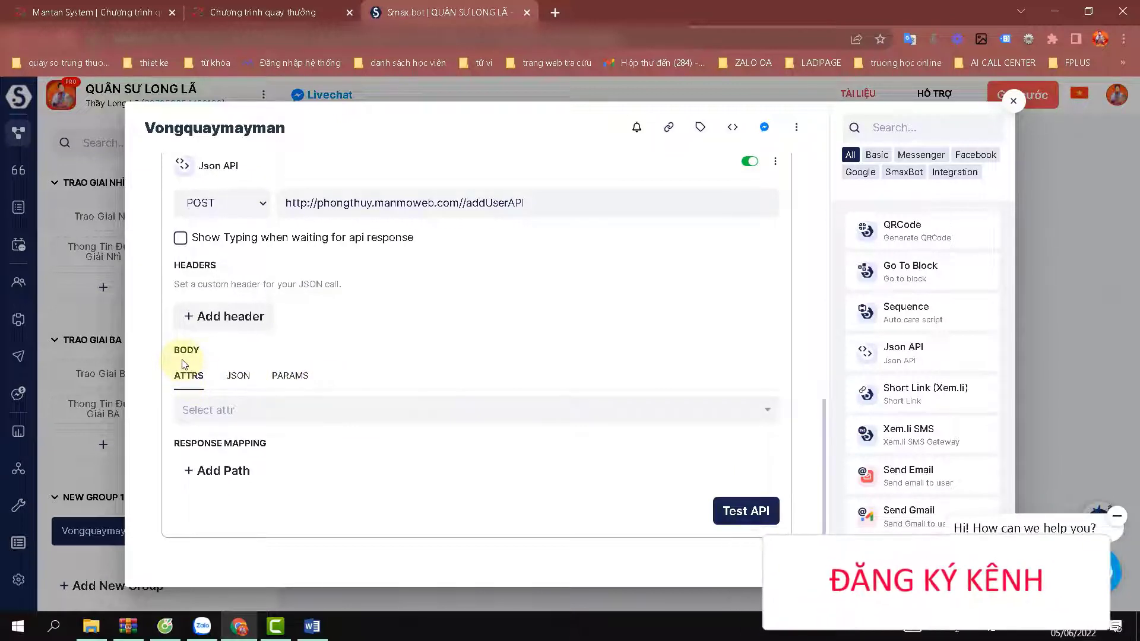
# Add a body parameter in PARAMS and name it full name.
pyautogui.click(289, 380)
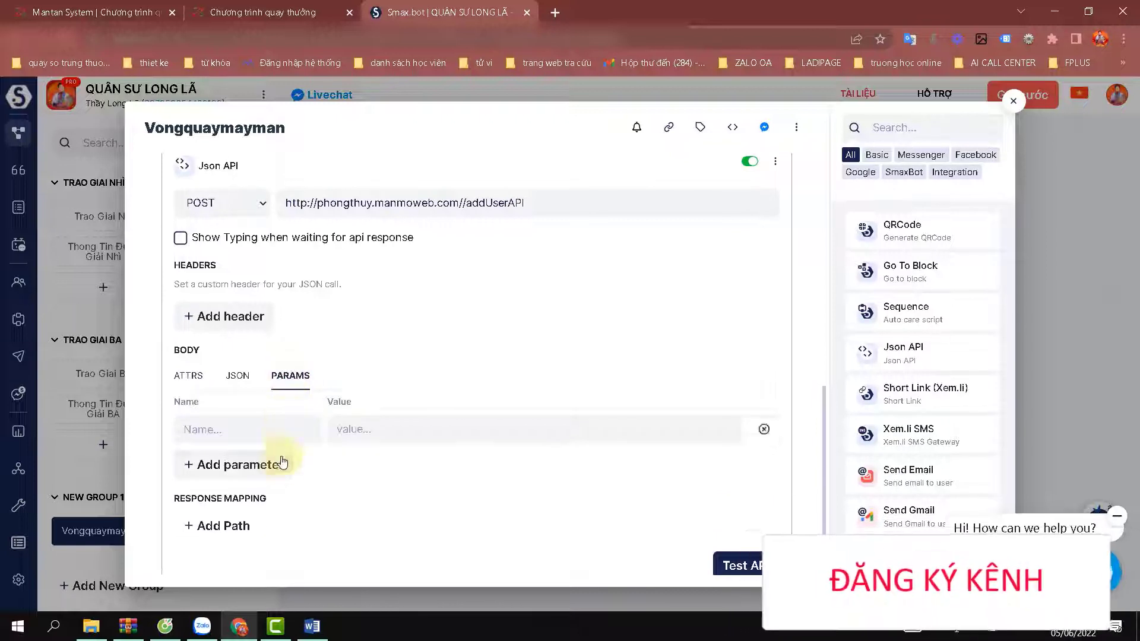
pyautogui.click(260, 461)
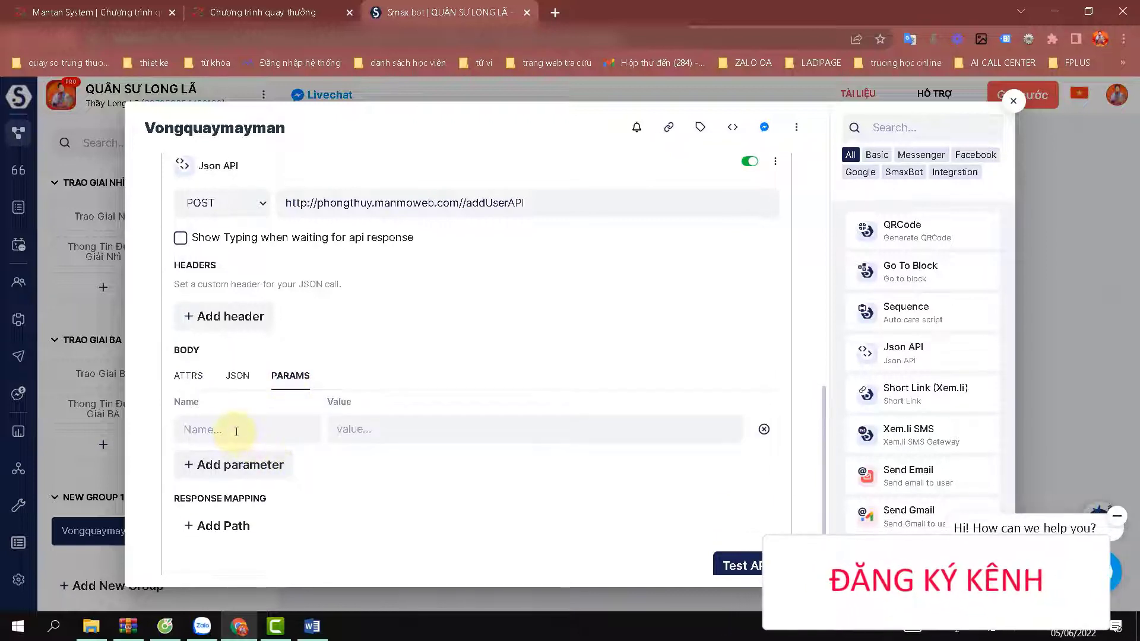
pyautogui.click(236, 432)
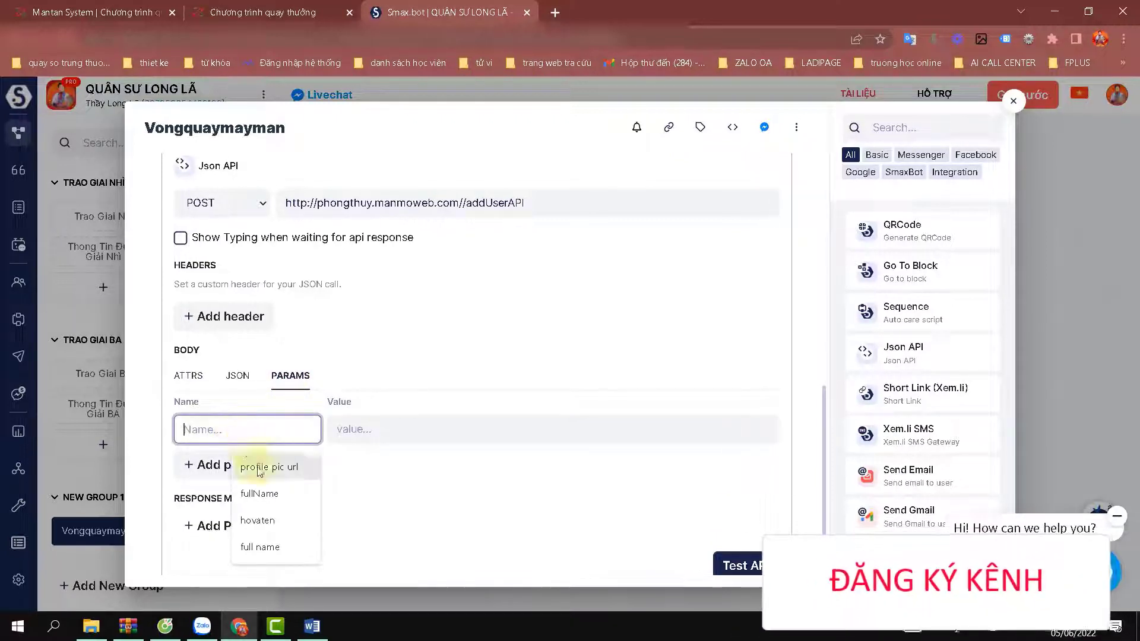
pyautogui.click(264, 495)
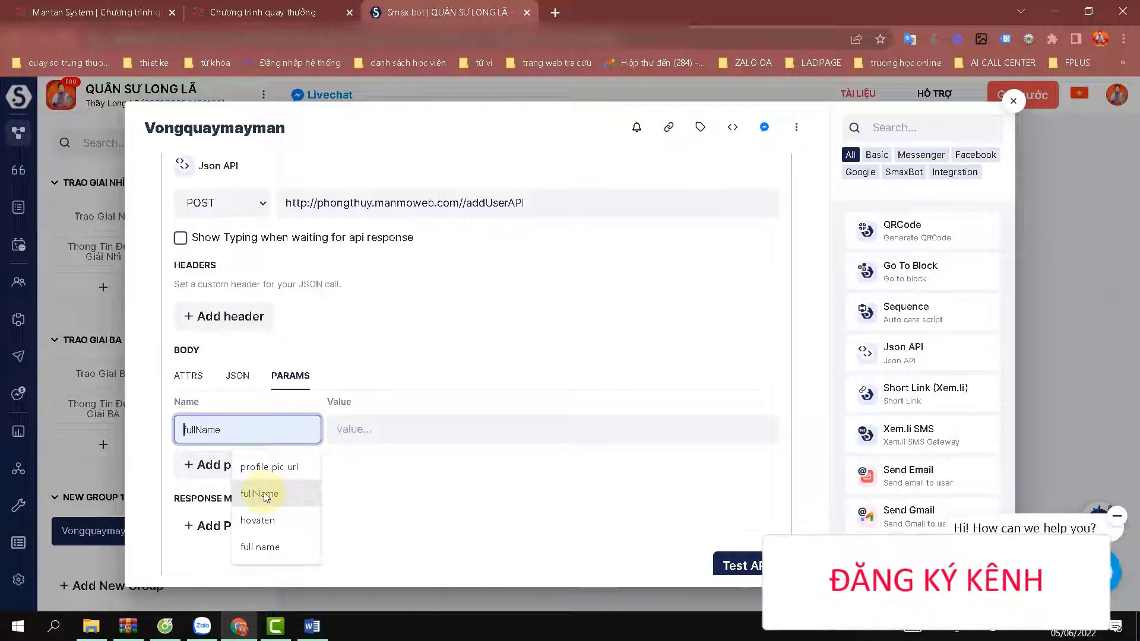
pyautogui.click(266, 496)
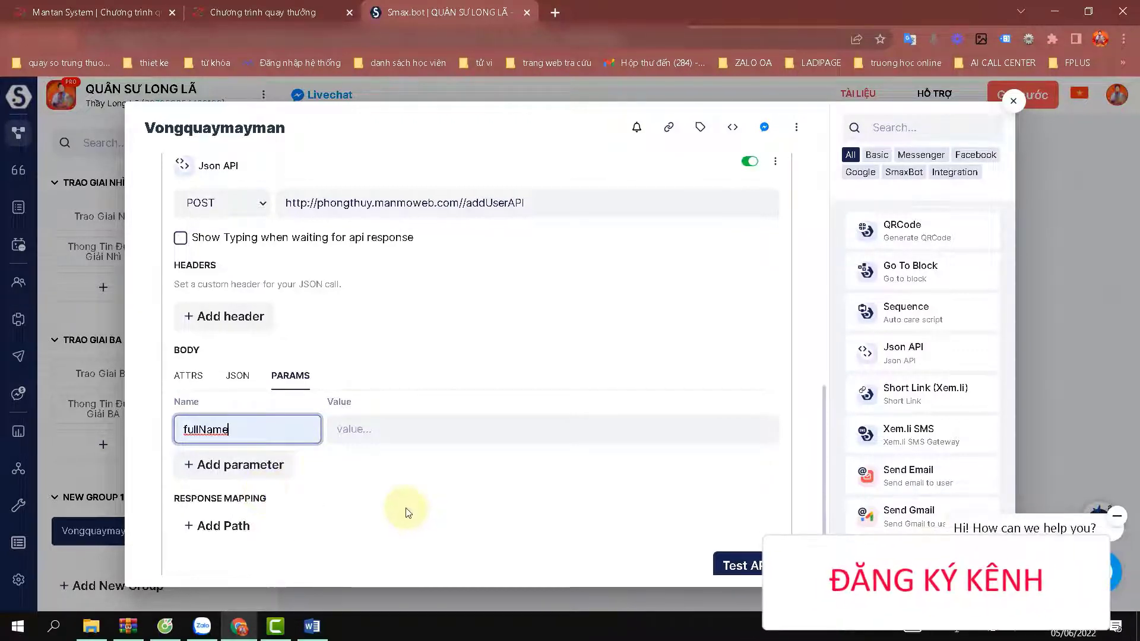
pyautogui.press('BackSpace')
pyautogui.press('BackSpace')
pyautogui.press('BackSpace')
pyautogui.press('BackSpace')
pyautogui.press('BackSpace')
pyautogui.press('BackSpace')
pyautogui.press('BackSpace')
pyautogui.press('BackSpace')
pyautogui.click(255, 432)
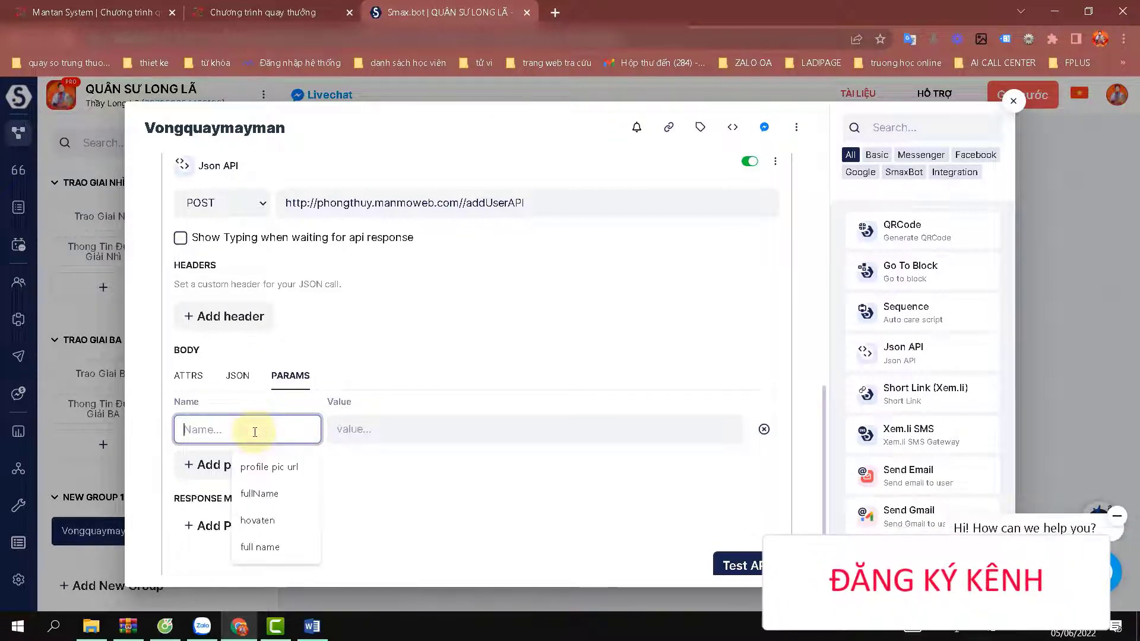
pyautogui.click(264, 552)
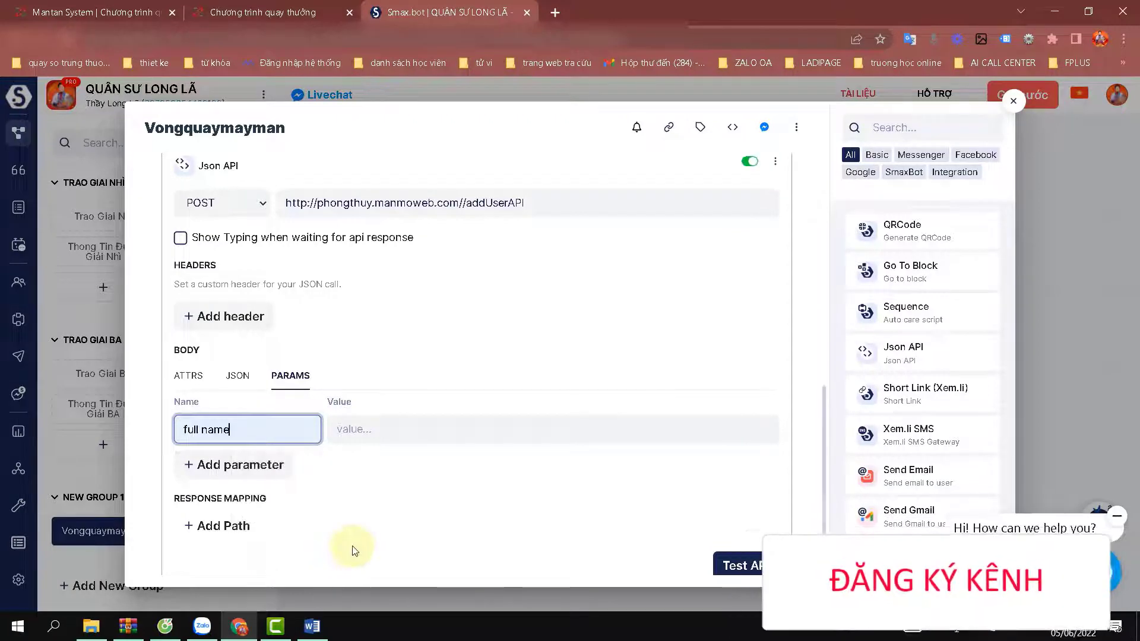
# Check the {{ten5/6}} value listed beside fullName in the Word notes.
pyautogui.click(315, 630)
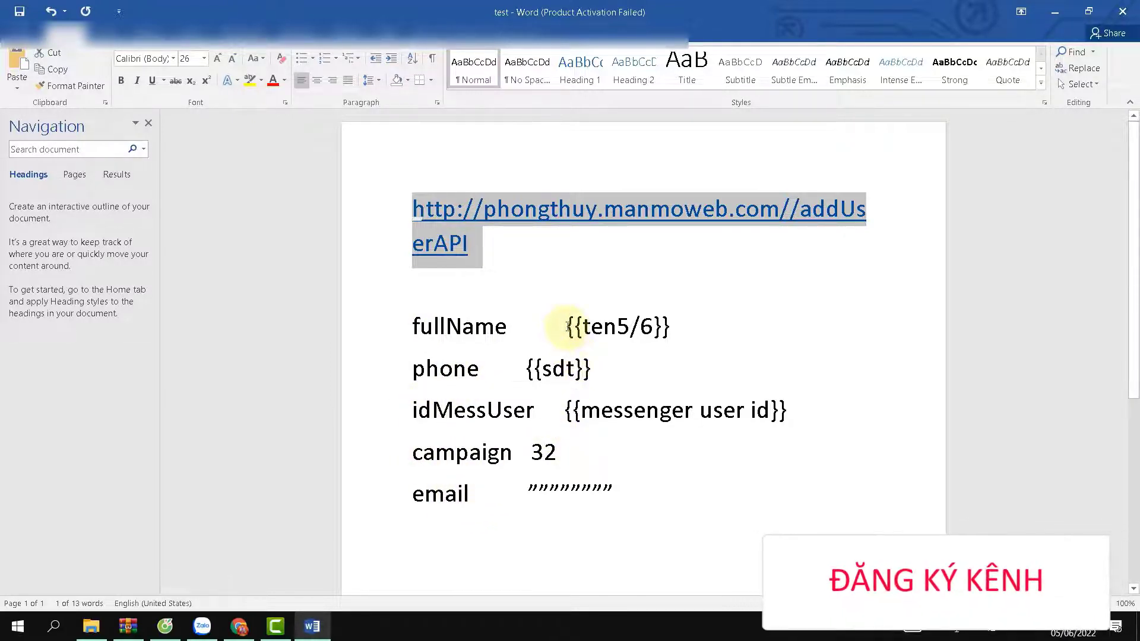
pyautogui.moveTo(564, 325); pyautogui.dragTo(668, 327)
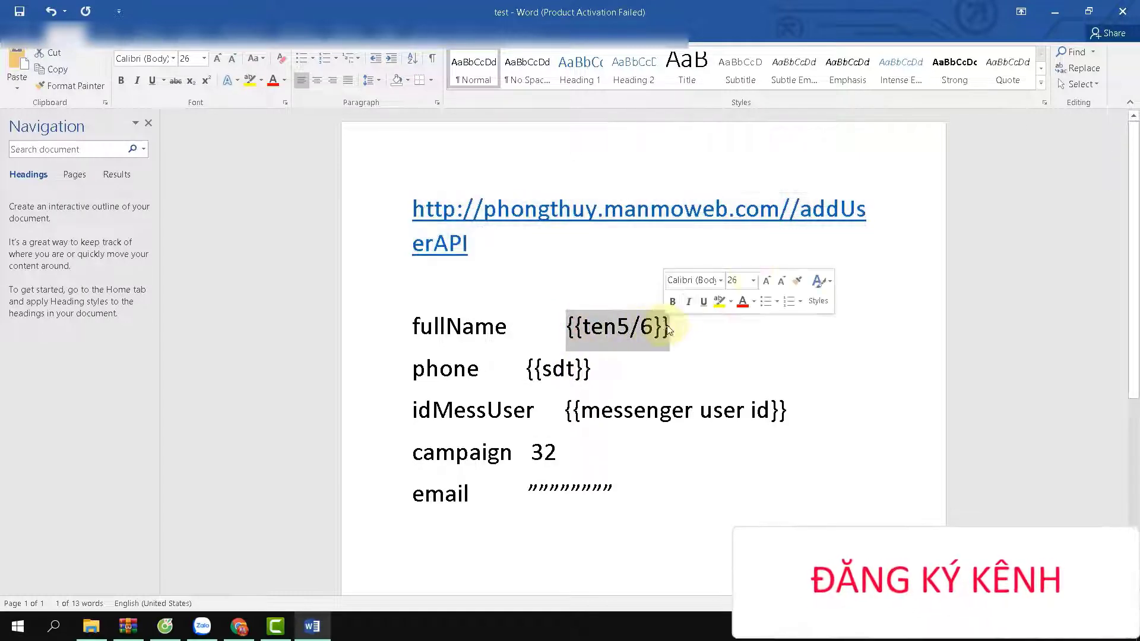
pyautogui.click(1059, 17)
pyautogui.click(268, 428)
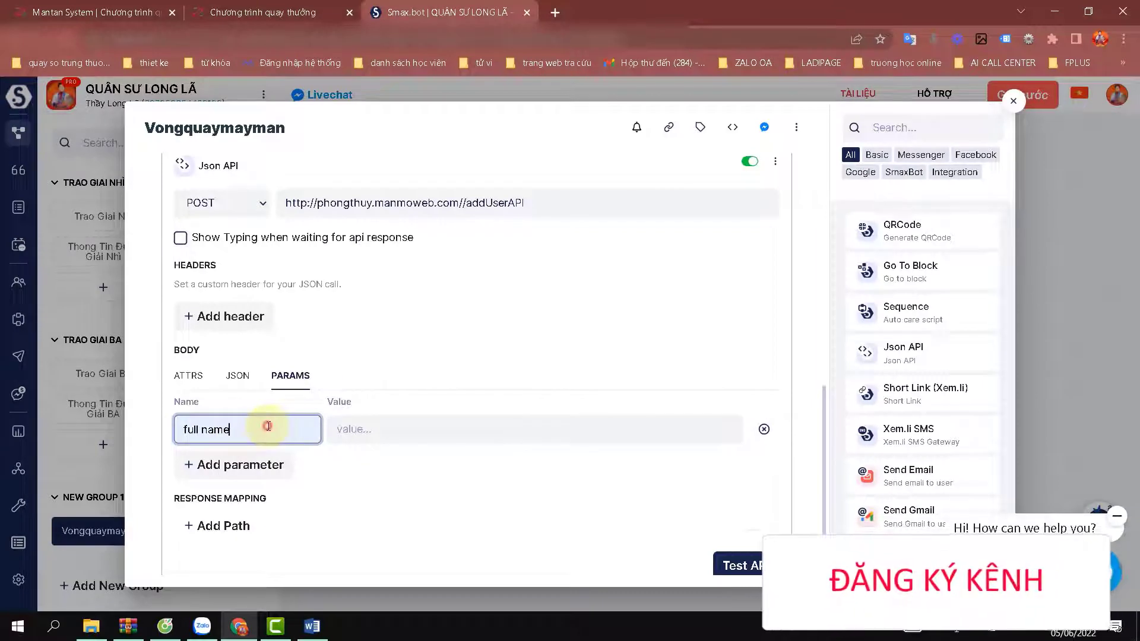
# Name the parameter fullName and set its value to {{full name}}.
pyautogui.press('BackSpace')
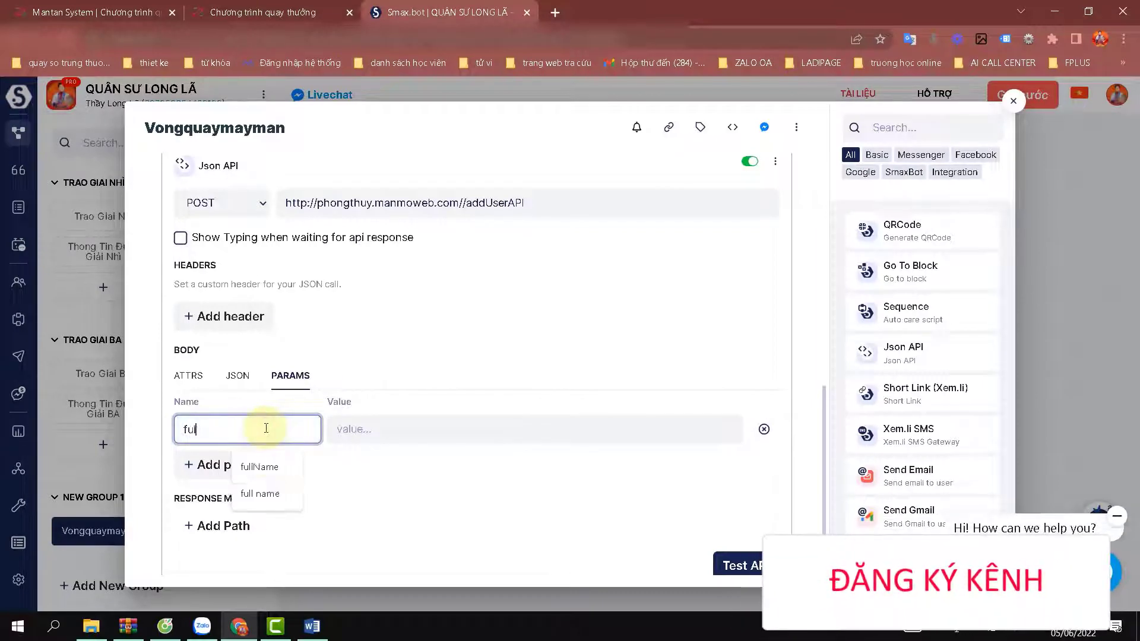
pyautogui.press('BackSpace')
pyautogui.press('BackSpace')
pyautogui.press('BackSpace')
pyautogui.click(265, 428)
pyautogui.press('Down')
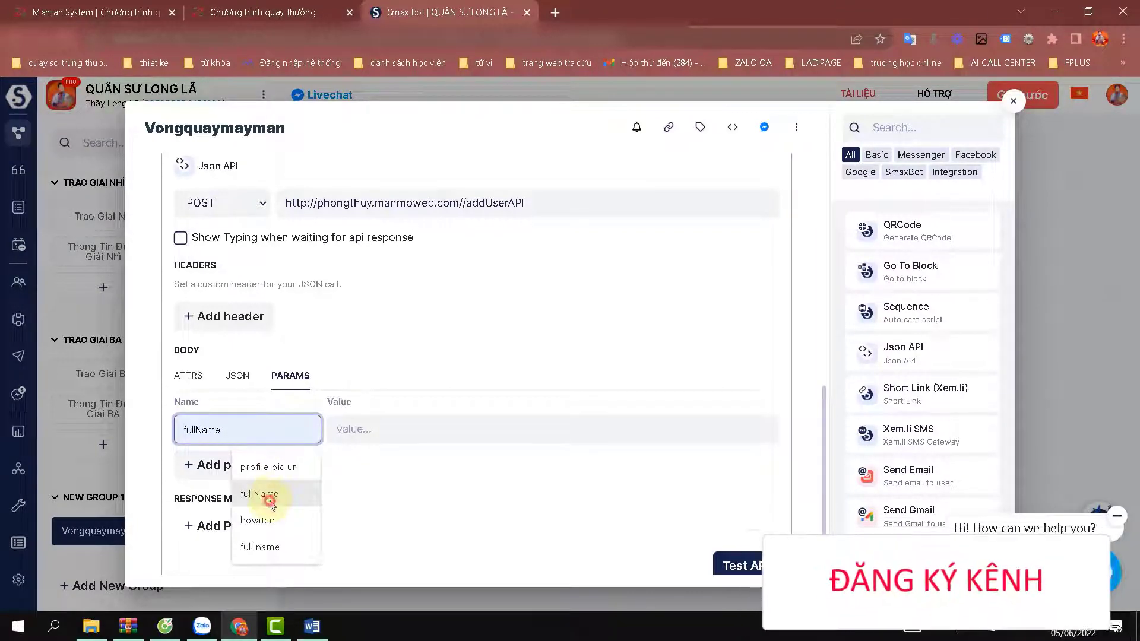
pyautogui.click(270, 503)
pyautogui.click(413, 426)
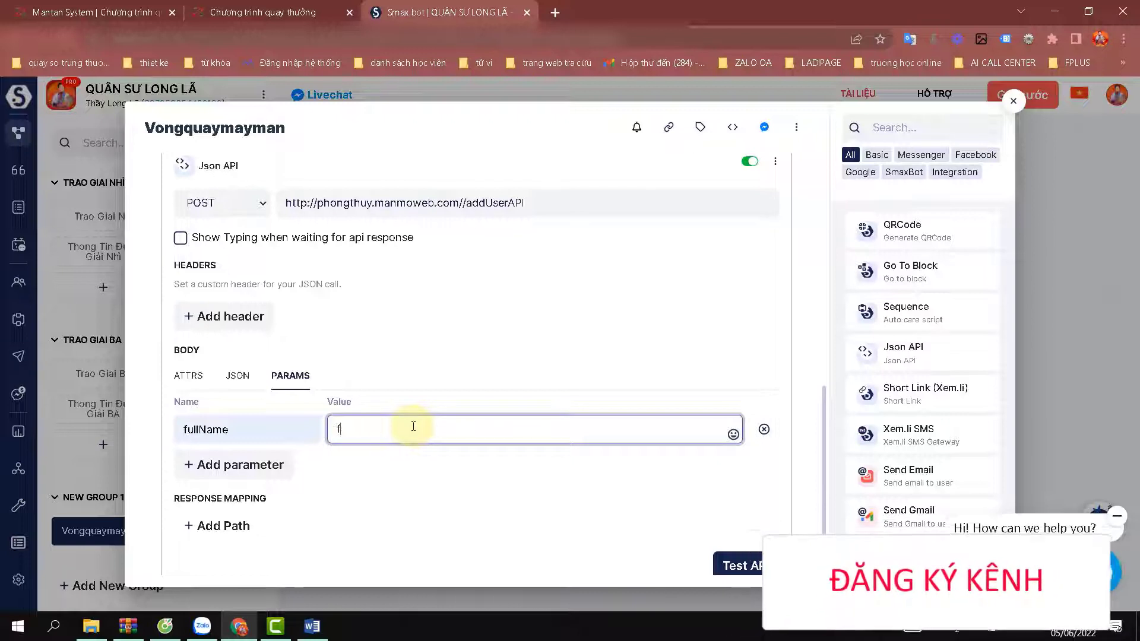
pyautogui.write('{')
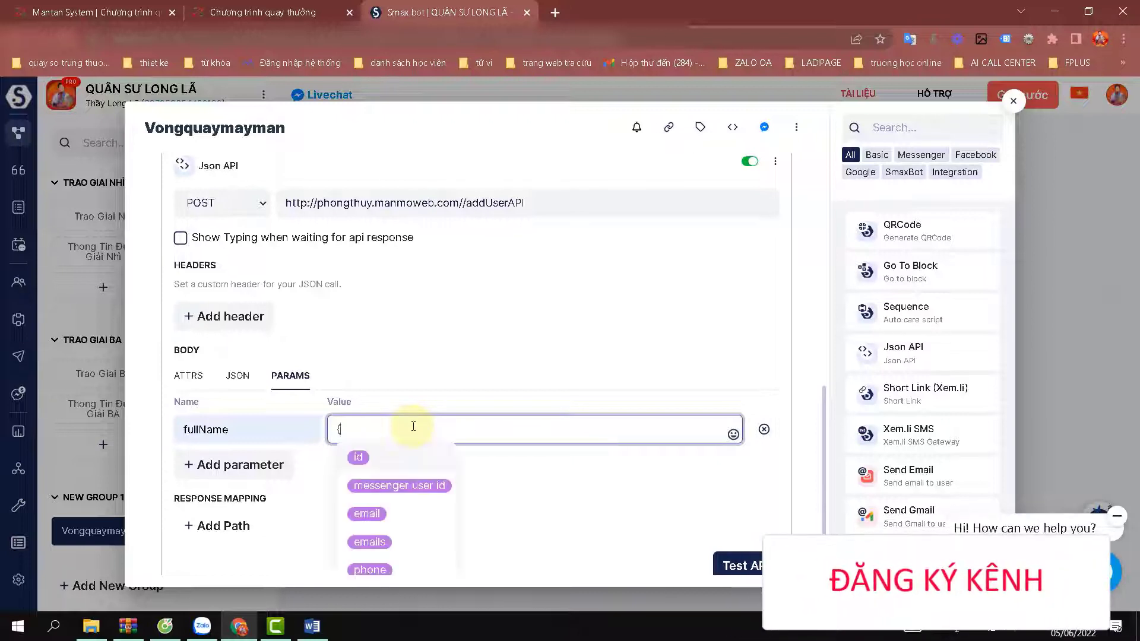
pyautogui.write('F')
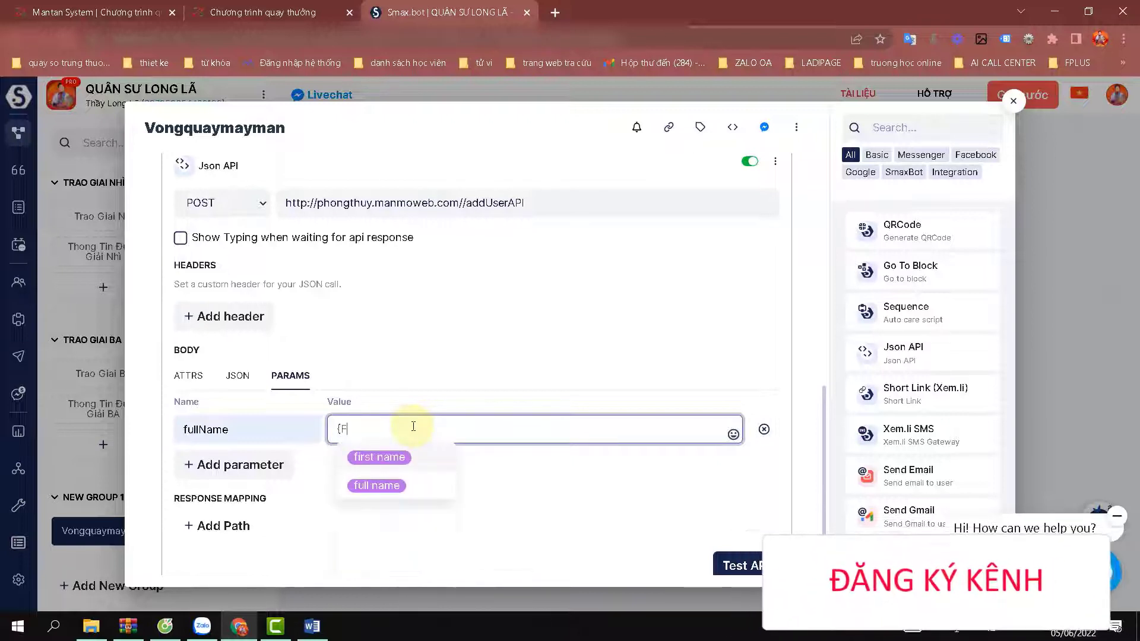
pyautogui.click(374, 486)
# Add a second parameter row and copy 'phone' from the Word notes for its name.
pyautogui.click(263, 466)
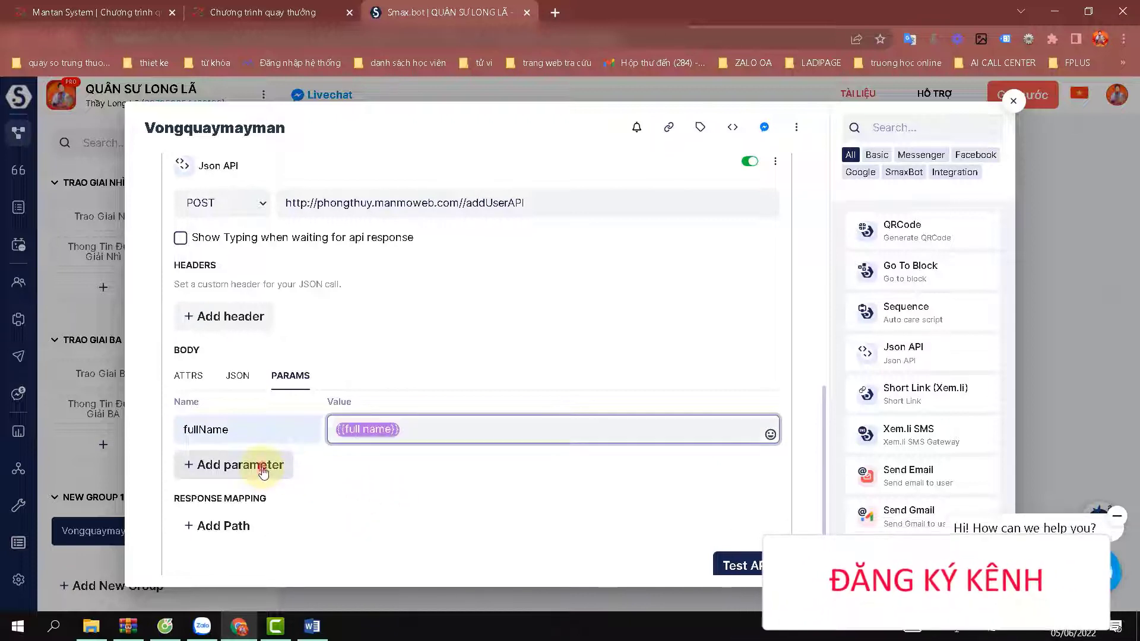
pyautogui.click(265, 468)
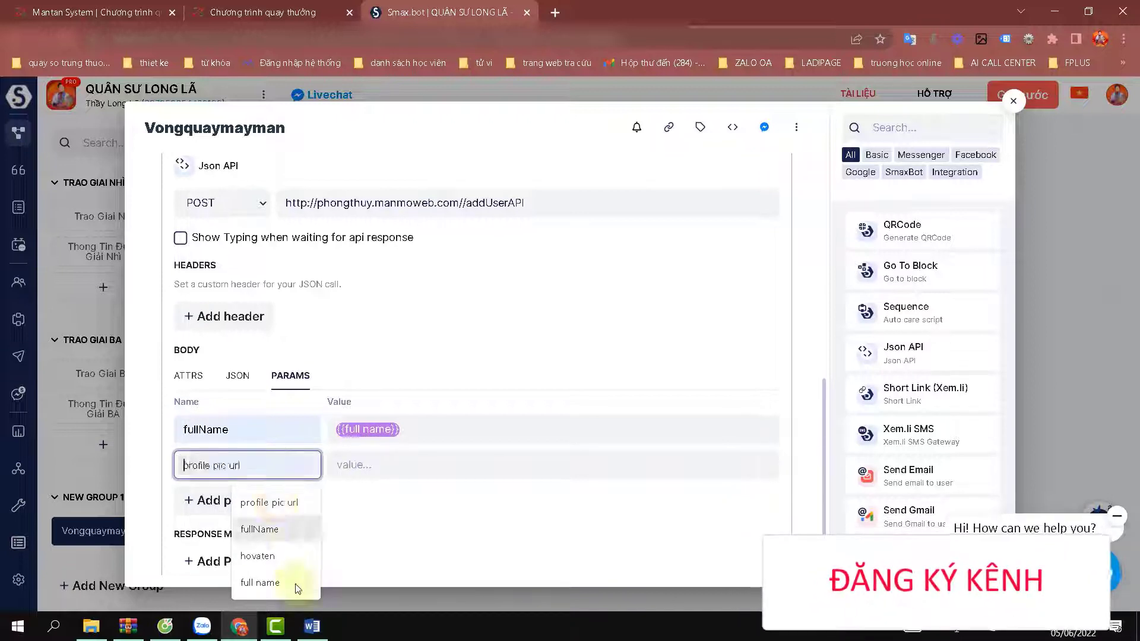
pyautogui.click(312, 627)
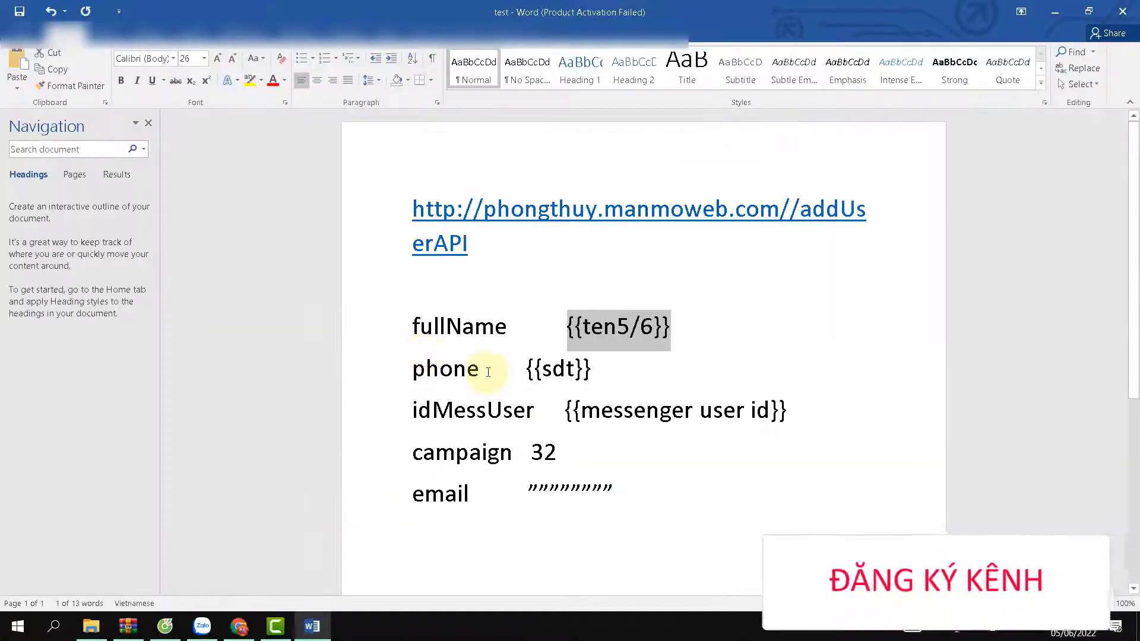
pyautogui.moveTo(484, 372); pyautogui.dragTo(420, 374)
pyautogui.rightClick(422, 376)
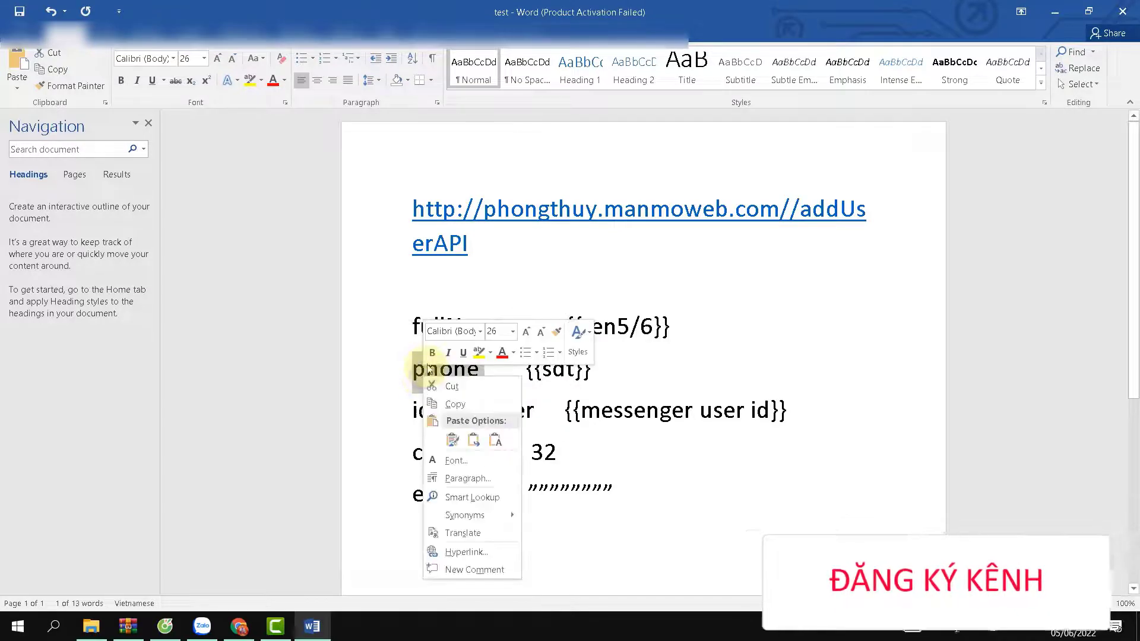
pyautogui.click(451, 405)
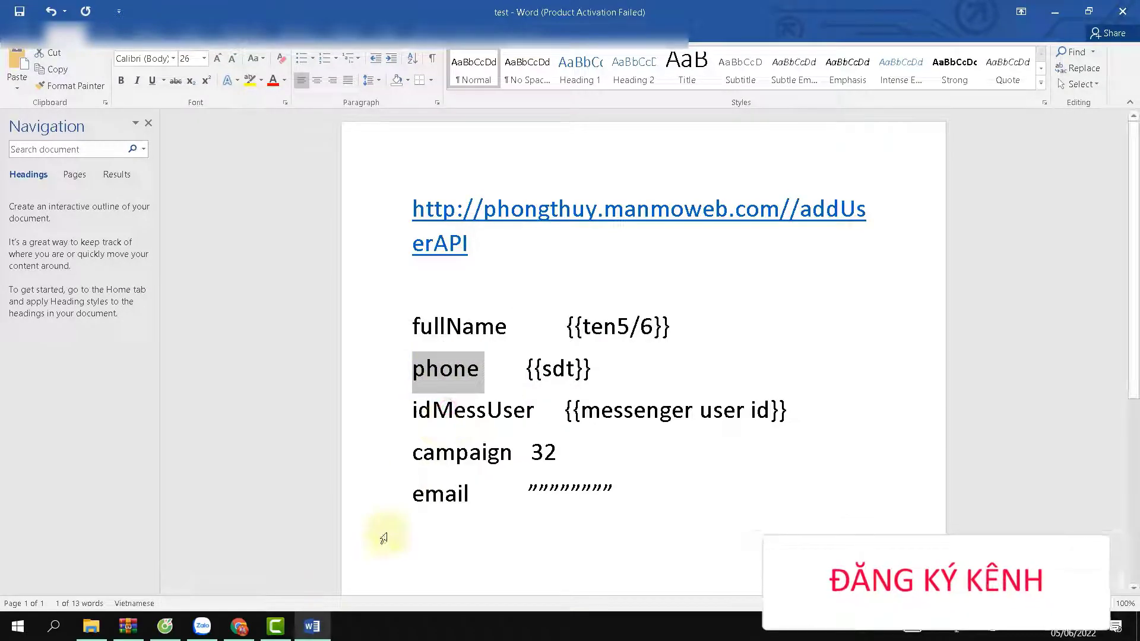
pyautogui.click(239, 626)
pyautogui.click(222, 466)
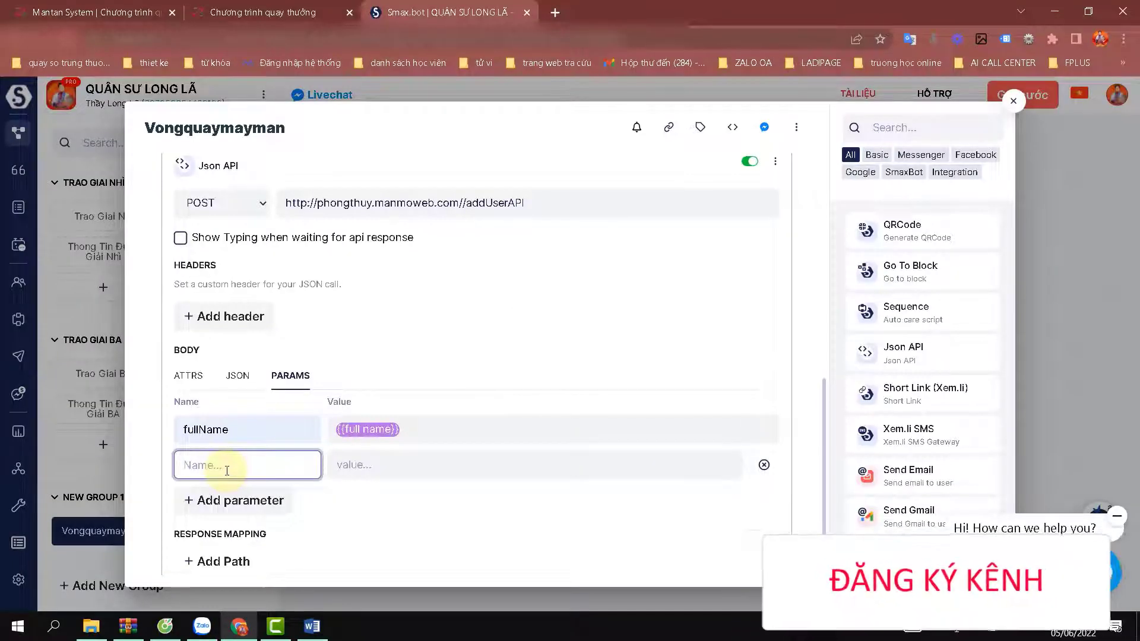
# Set the phone parameter's value to {{sdt}} and add a third parameter row.
pyautogui.click(367, 466)
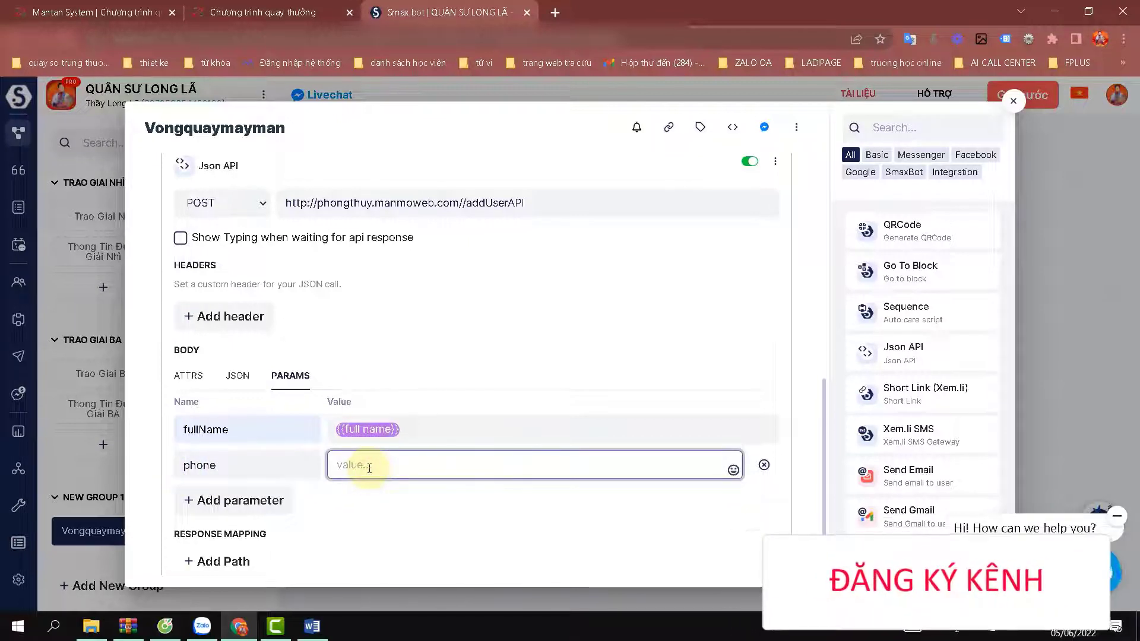
pyautogui.write('{{')
pyautogui.write('s')
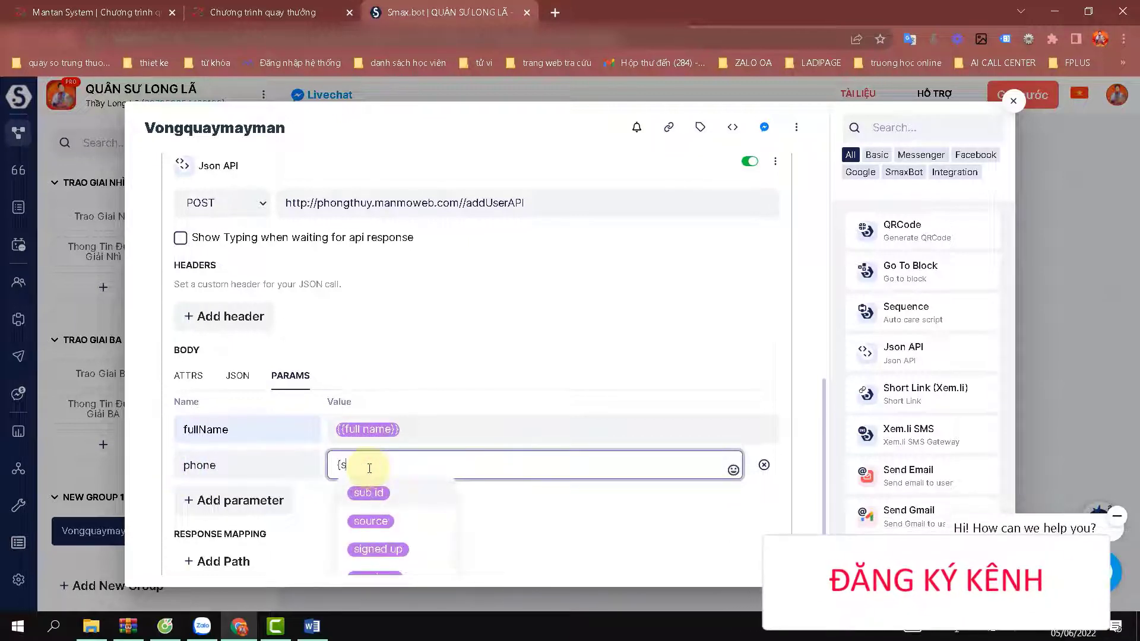
pyautogui.write('d')
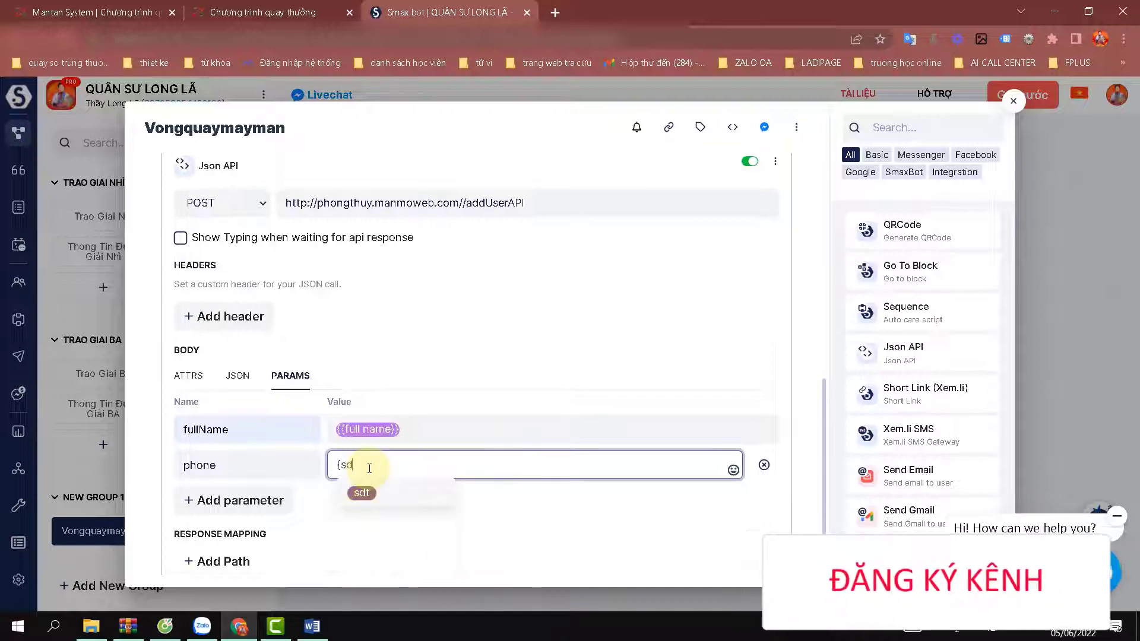
pyautogui.click(362, 494)
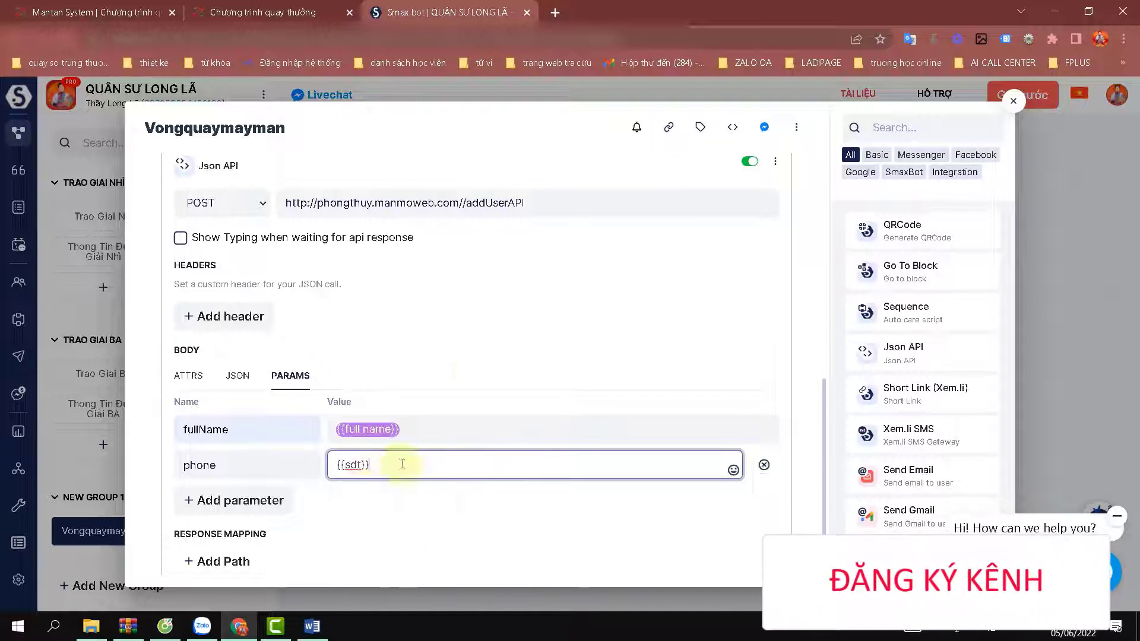
pyautogui.click(465, 507)
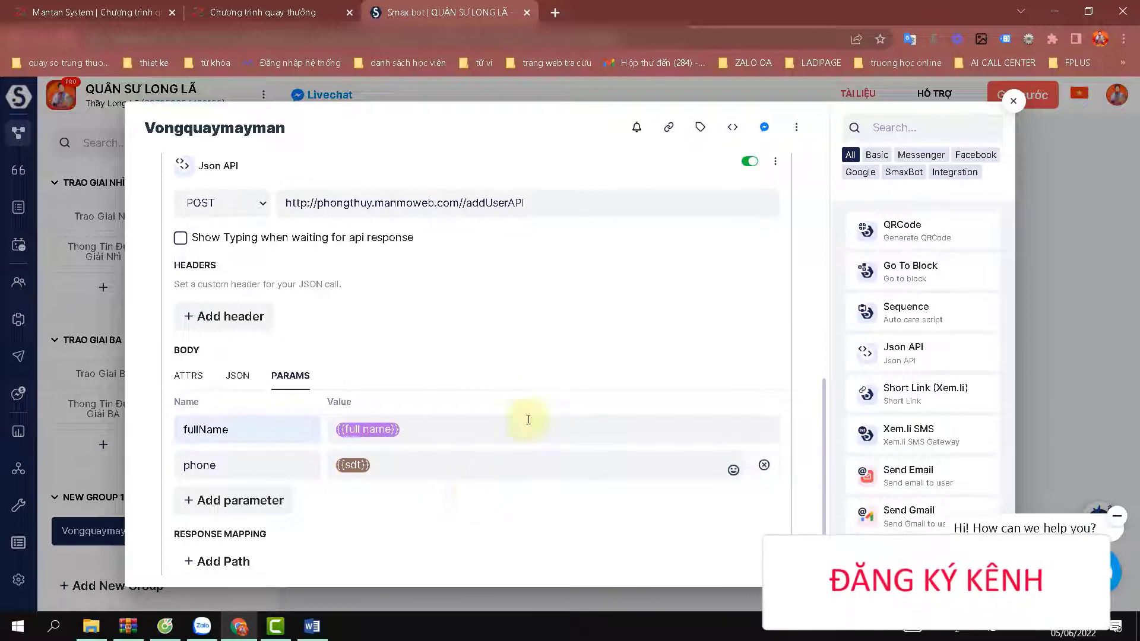
pyautogui.scroll(8, 547, 363)
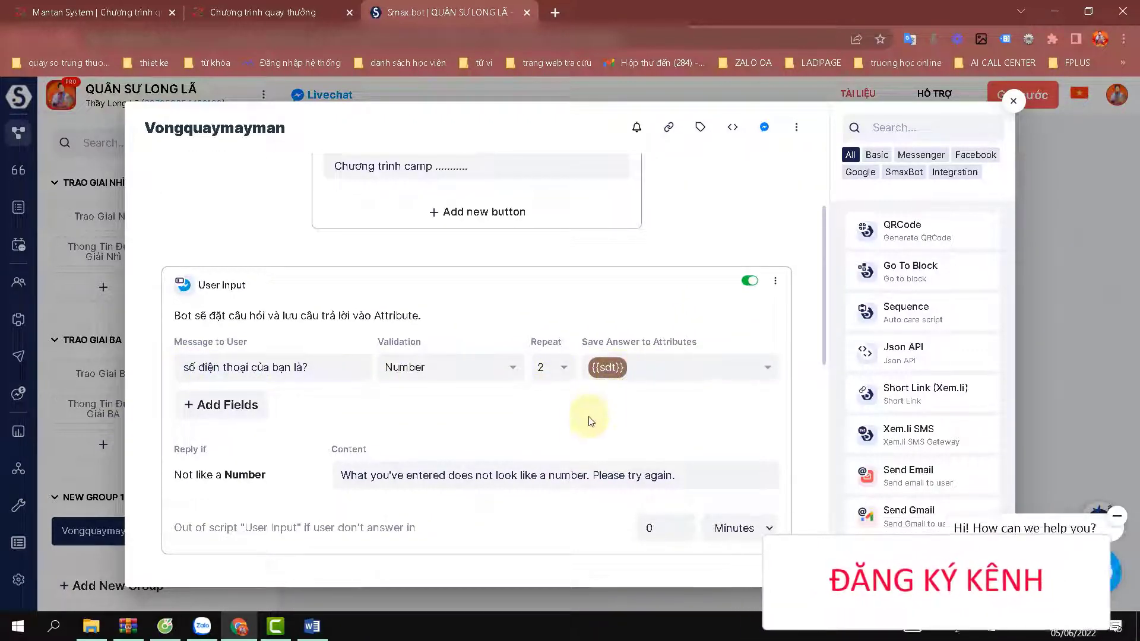
pyautogui.scroll(-5, 491, 417)
pyautogui.scroll(-4, 491, 421)
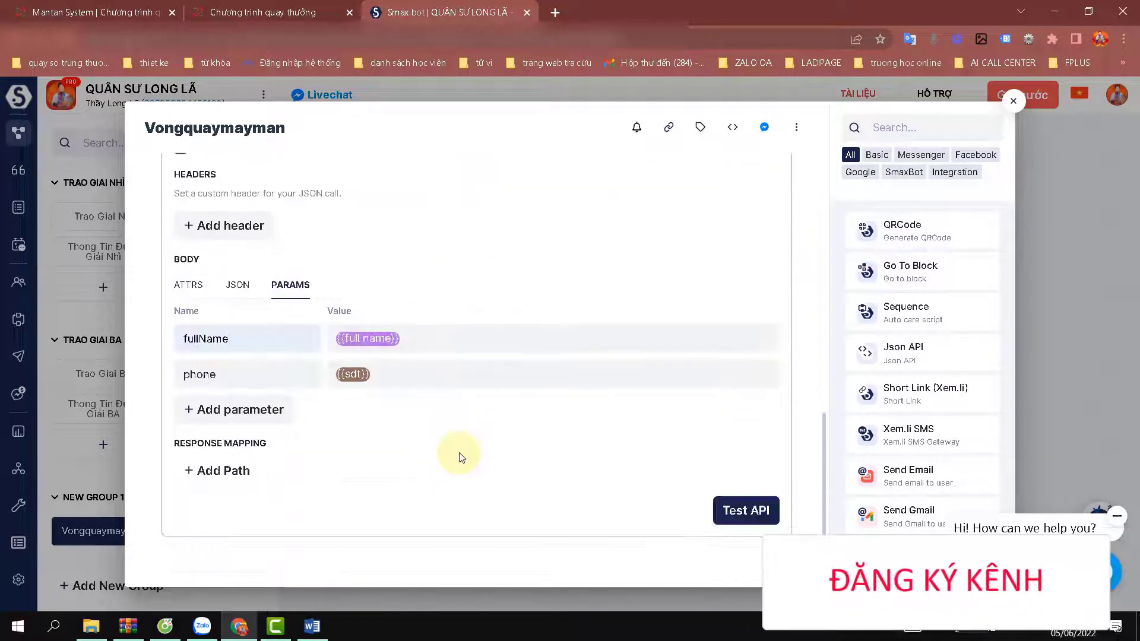
pyautogui.click(253, 416)
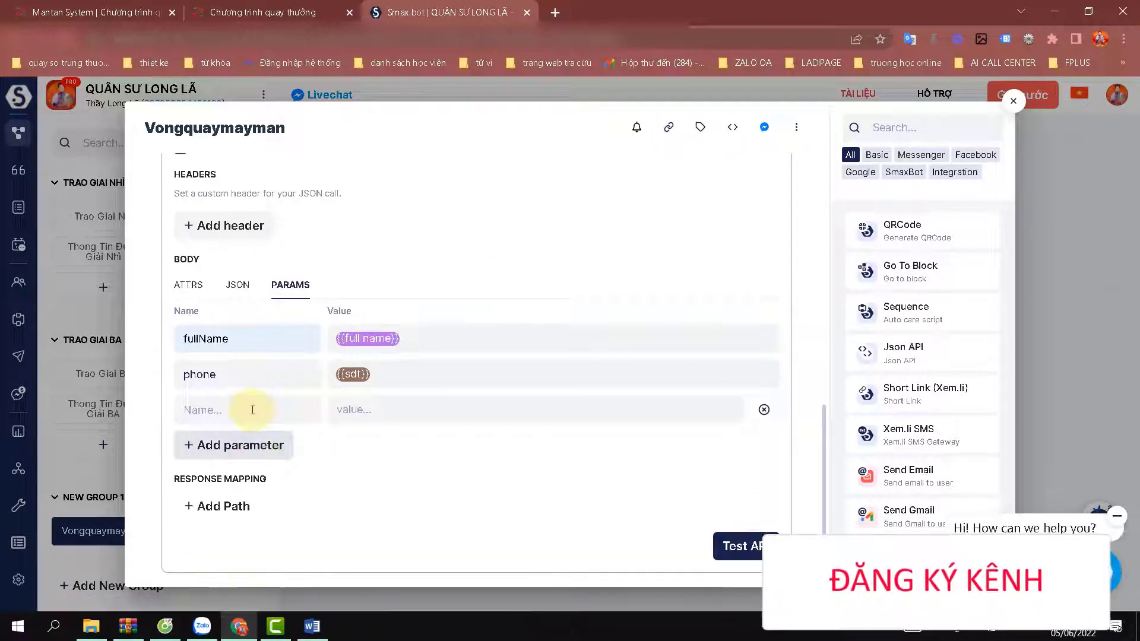
pyautogui.click(248, 409)
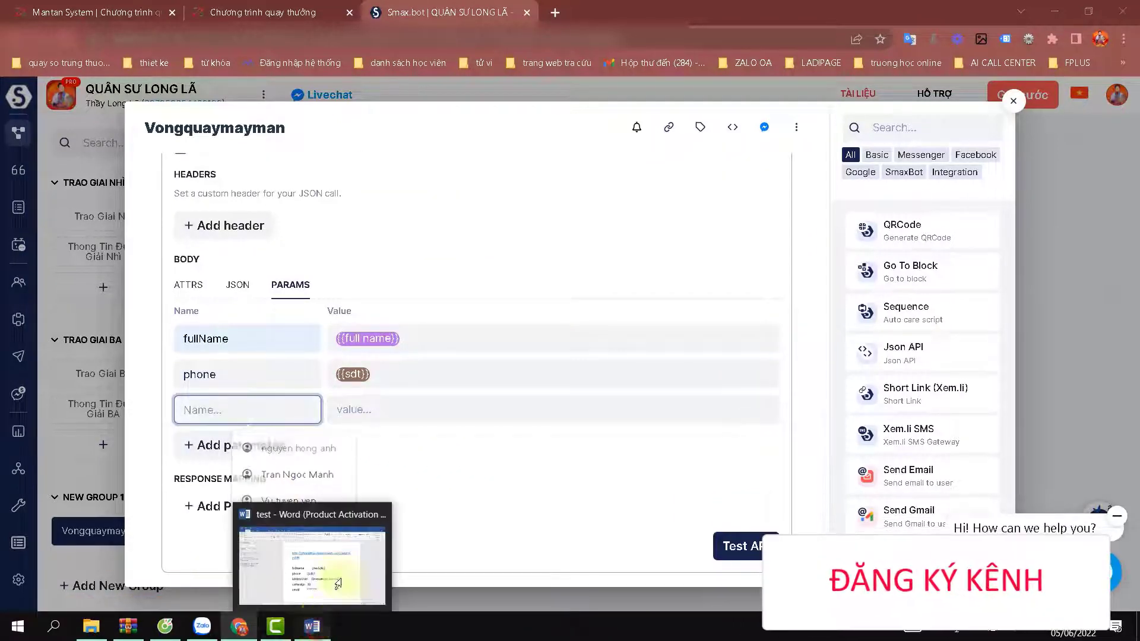
# Copy idMessUser from the Word notes for the third parameter's name.
pyautogui.click(311, 626)
pyautogui.moveTo(537, 412); pyautogui.dragTo(411, 409)
pyautogui.click(433, 410)
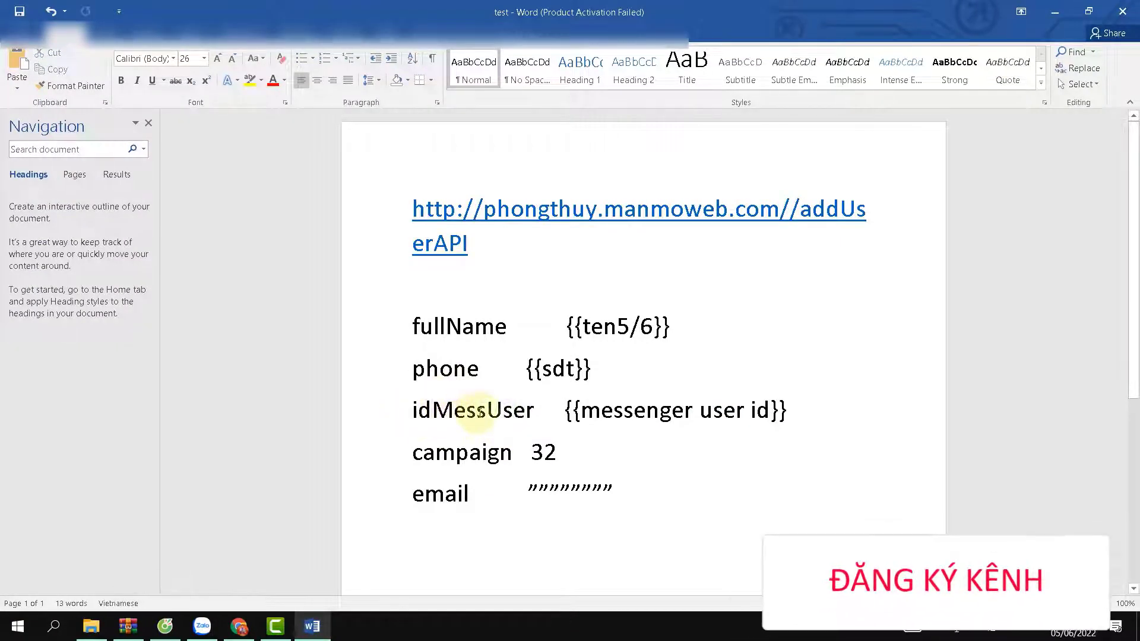
pyautogui.click(540, 412)
pyautogui.doubleClick(515, 413)
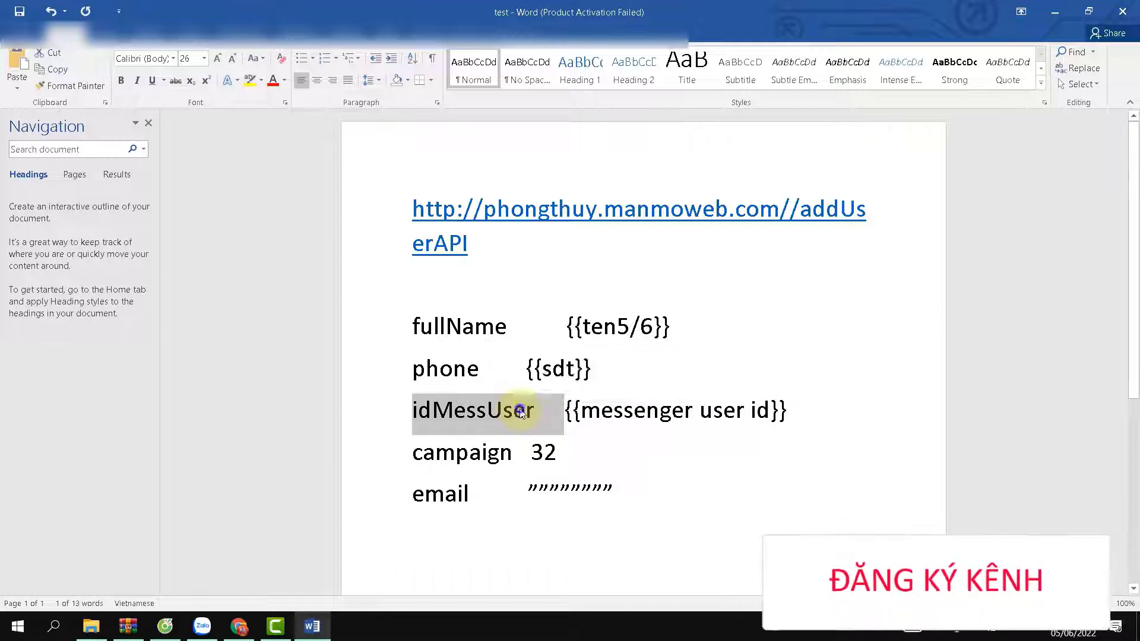
pyautogui.rightClick(514, 414)
pyautogui.click(773, 464)
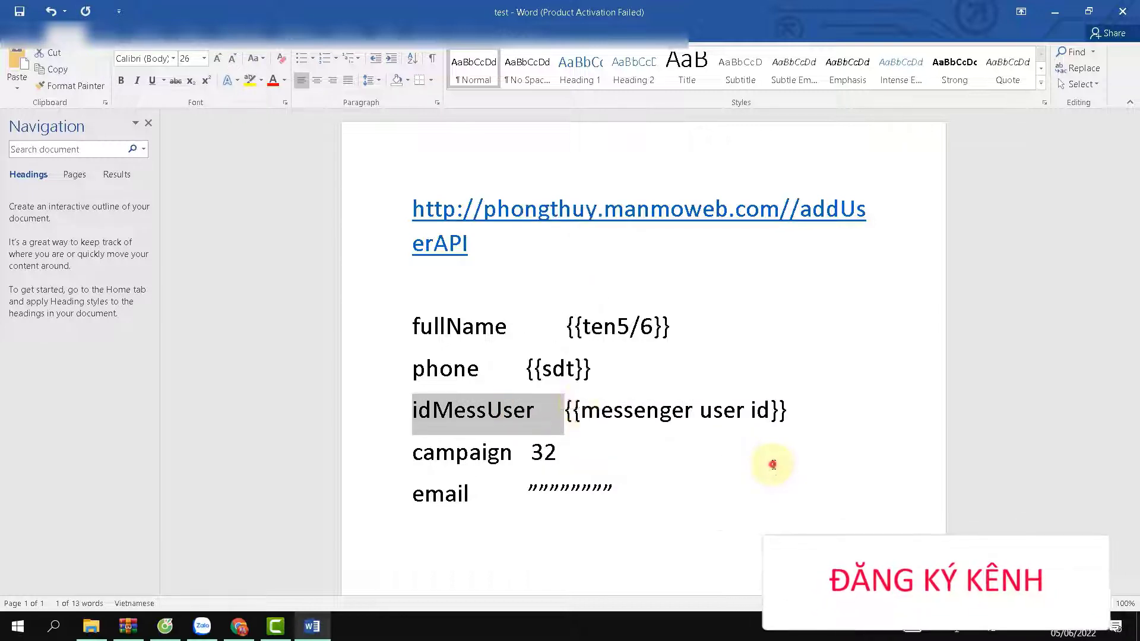
pyautogui.click(650, 370)
pyautogui.moveTo(536, 410); pyautogui.dragTo(414, 416)
pyautogui.rightClick(416, 415)
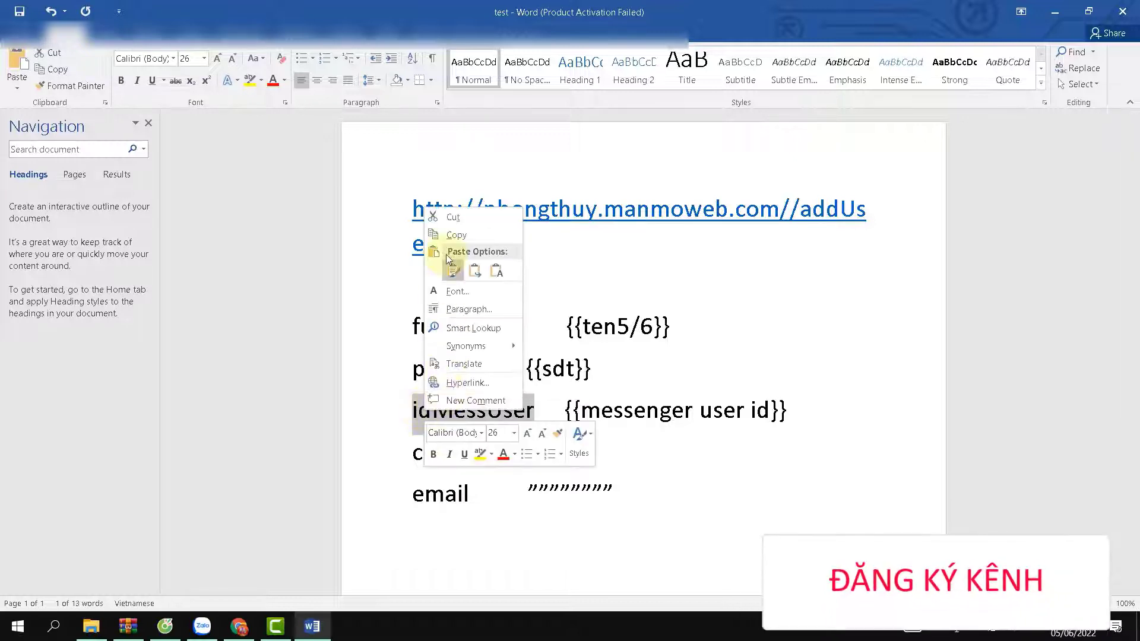
pyautogui.click(443, 235)
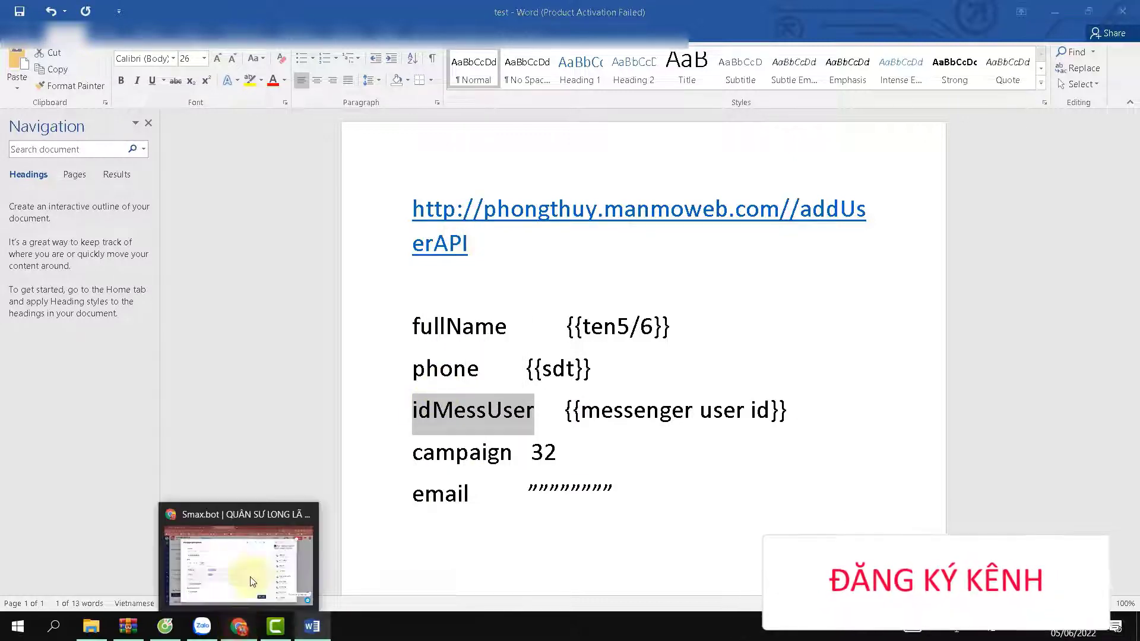
pyautogui.click(255, 585)
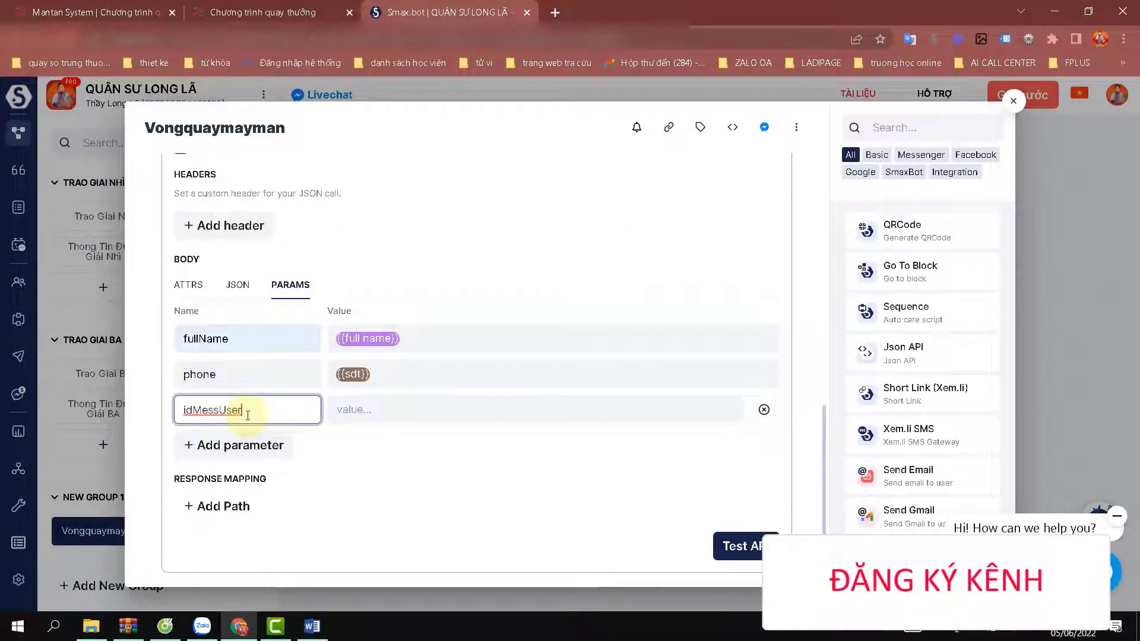
# Set idMessUser's value to {{messenger user id}} and add another parameter row.
pyautogui.click(425, 411)
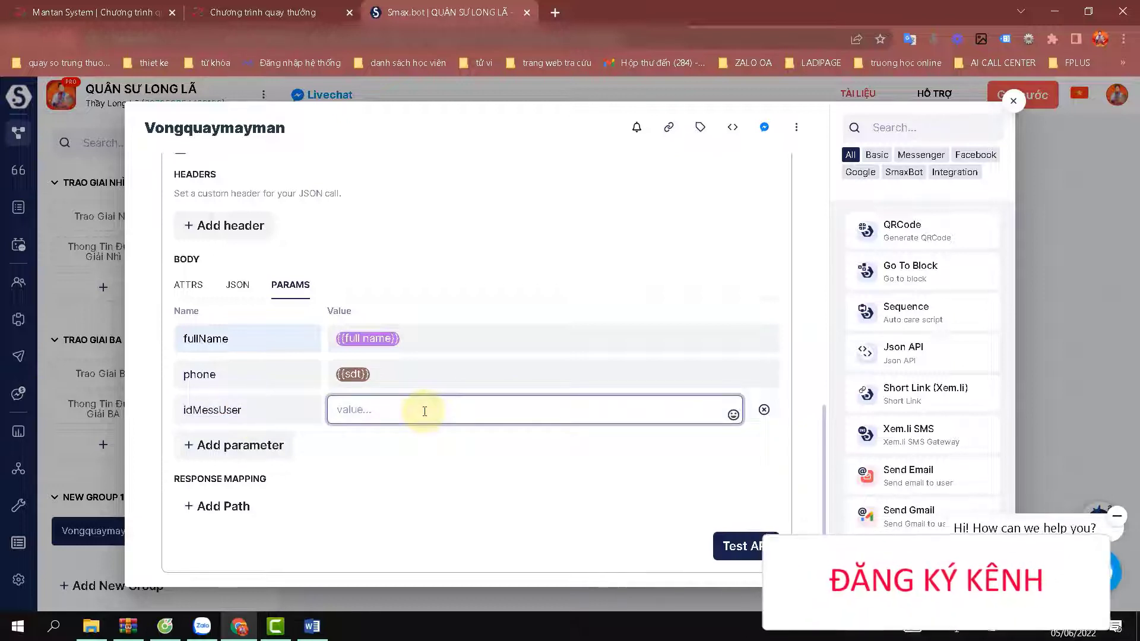
pyautogui.write('{')
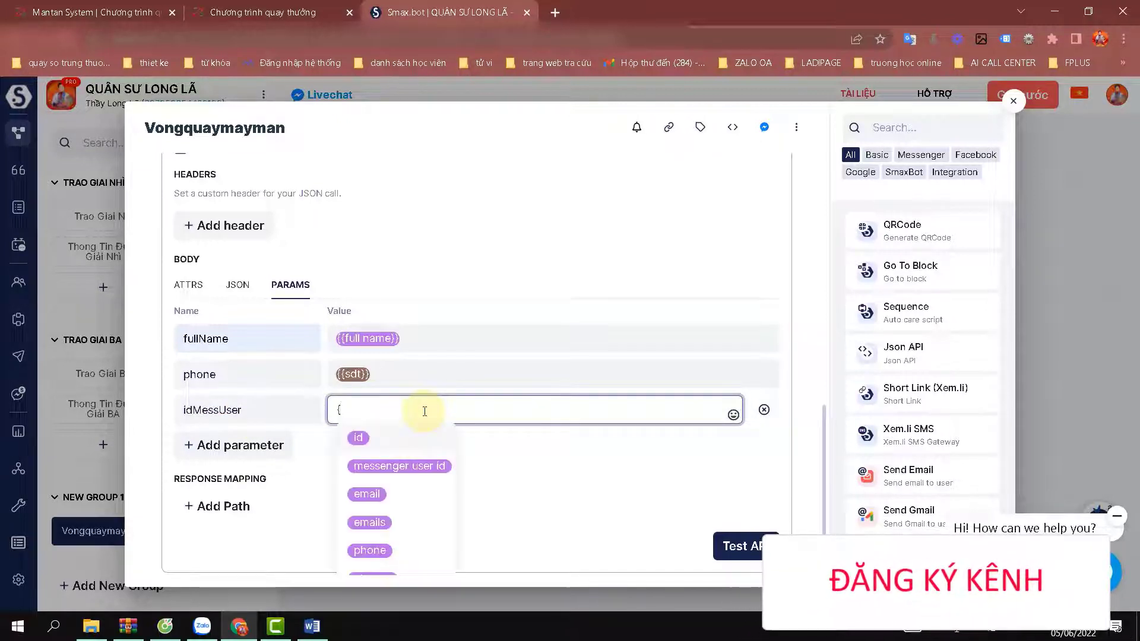
pyautogui.click(423, 466)
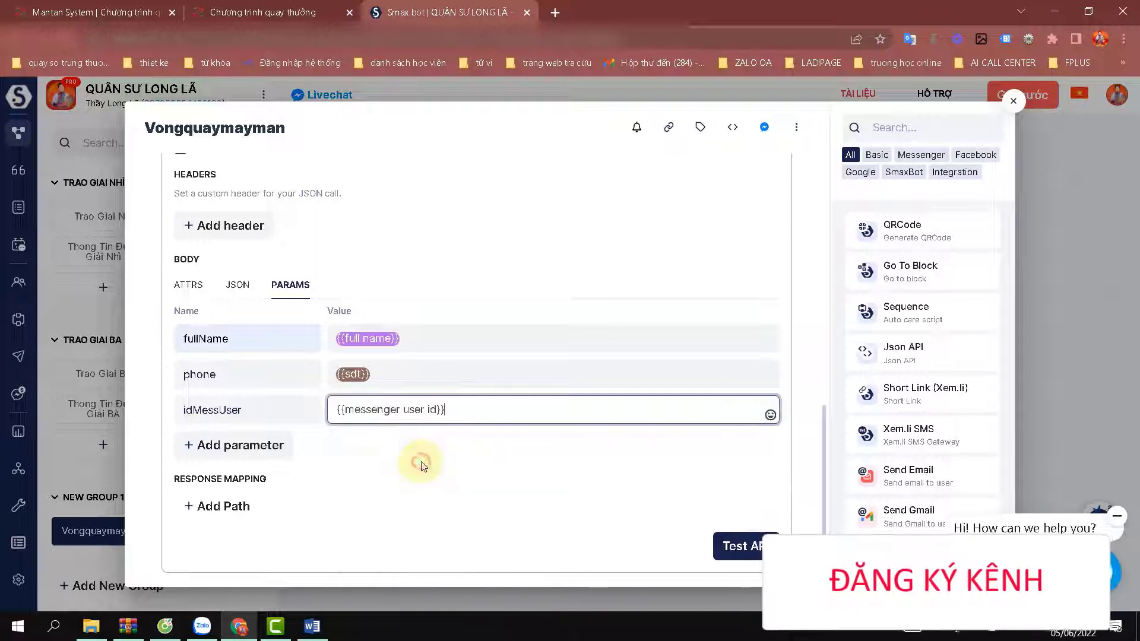
pyautogui.click(238, 445)
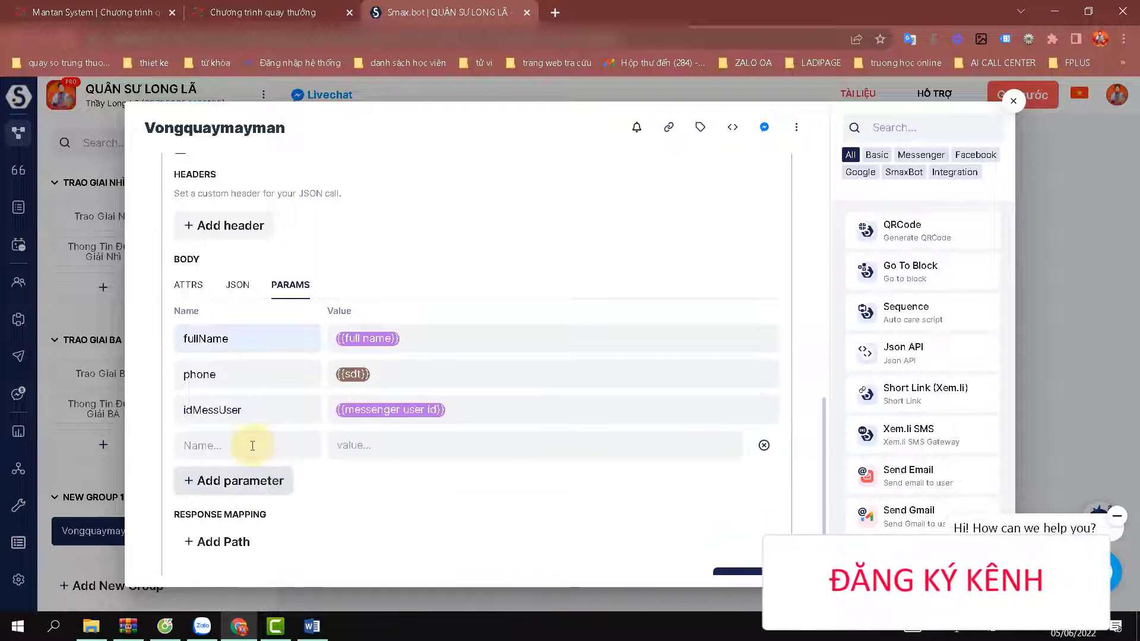
pyautogui.click(251, 445)
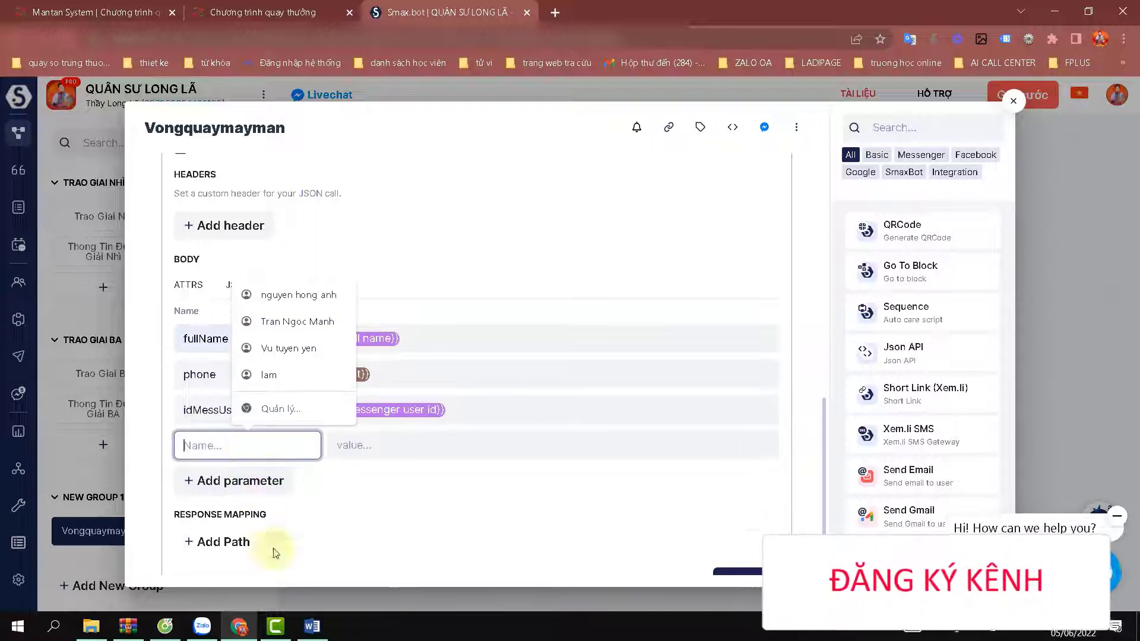
# Copy 'campaign' from the Word notes as the new parameter's name.
pyautogui.click(313, 628)
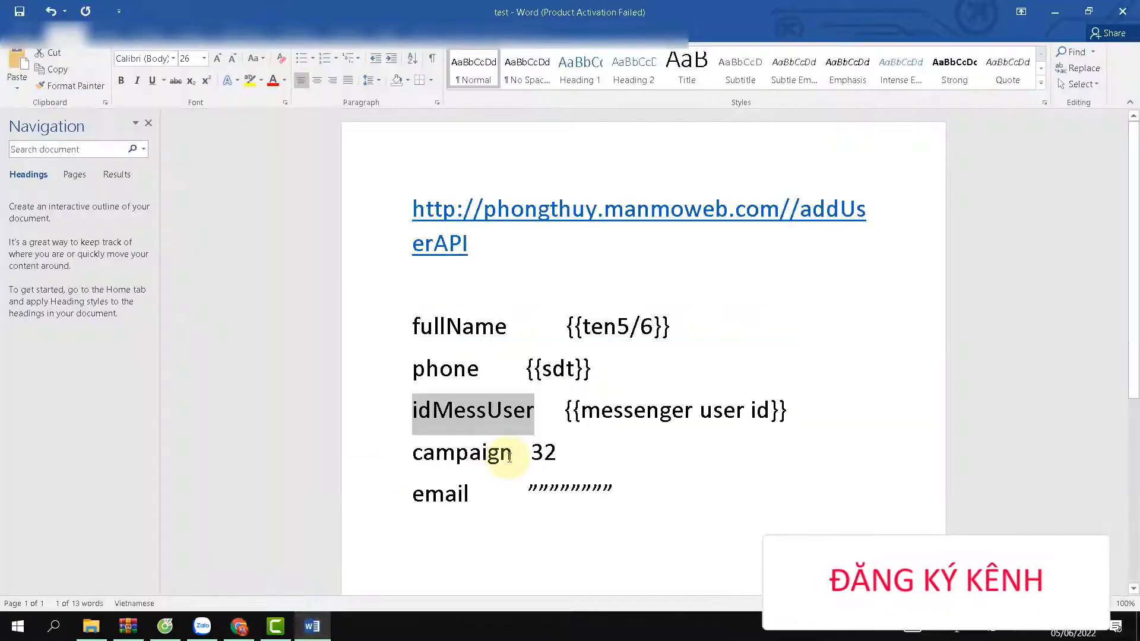
pyautogui.moveTo(512, 455); pyautogui.dragTo(418, 454)
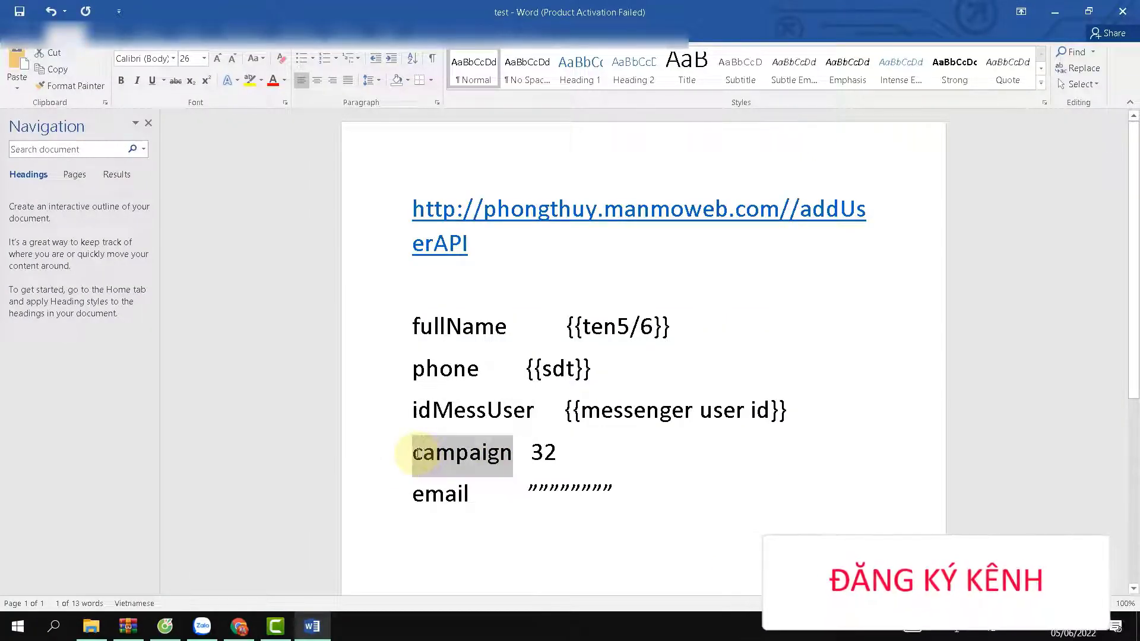
pyautogui.rightClick(417, 454)
pyautogui.click(450, 274)
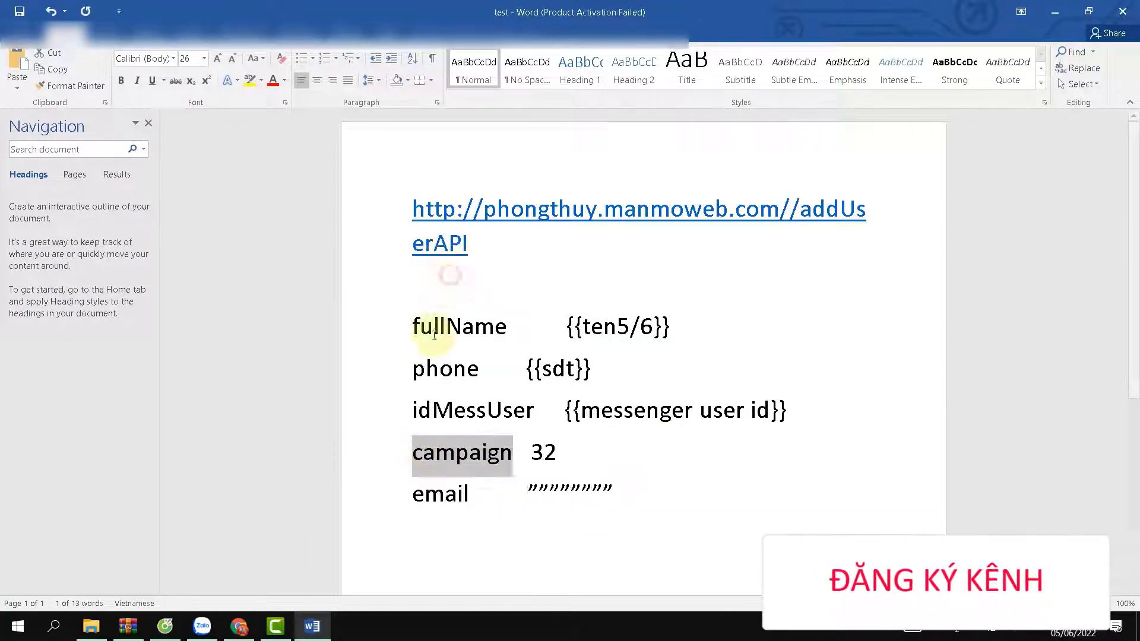
pyautogui.moveTo(238, 626)
pyautogui.click(276, 552)
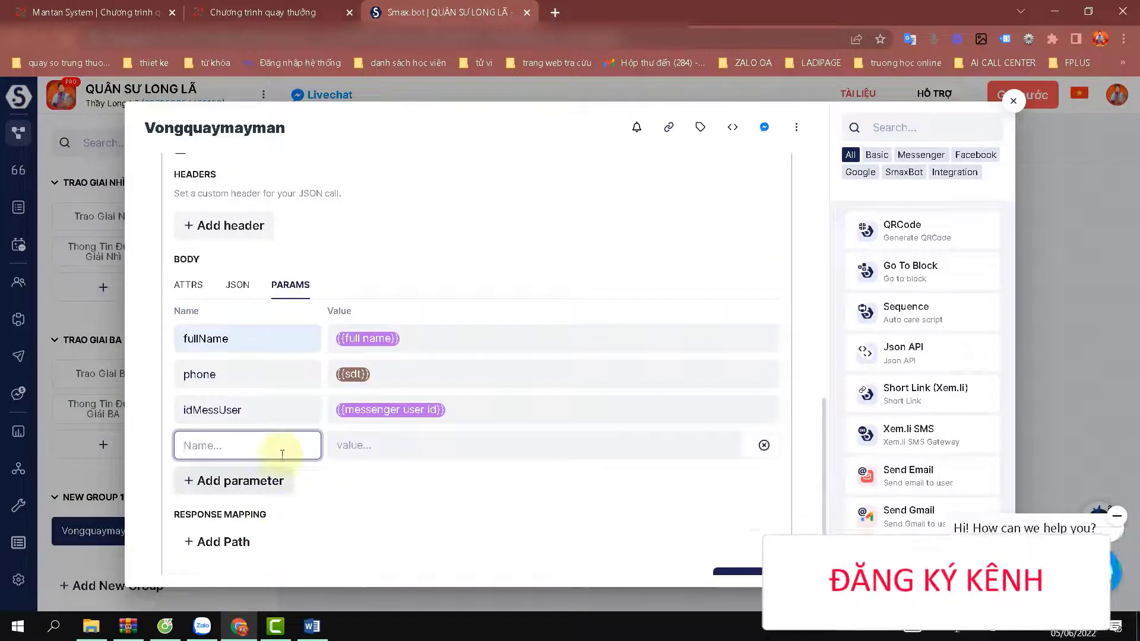
# Open the Mantan Admin campaign list to look up the campaign ID.
pyautogui.click(368, 442)
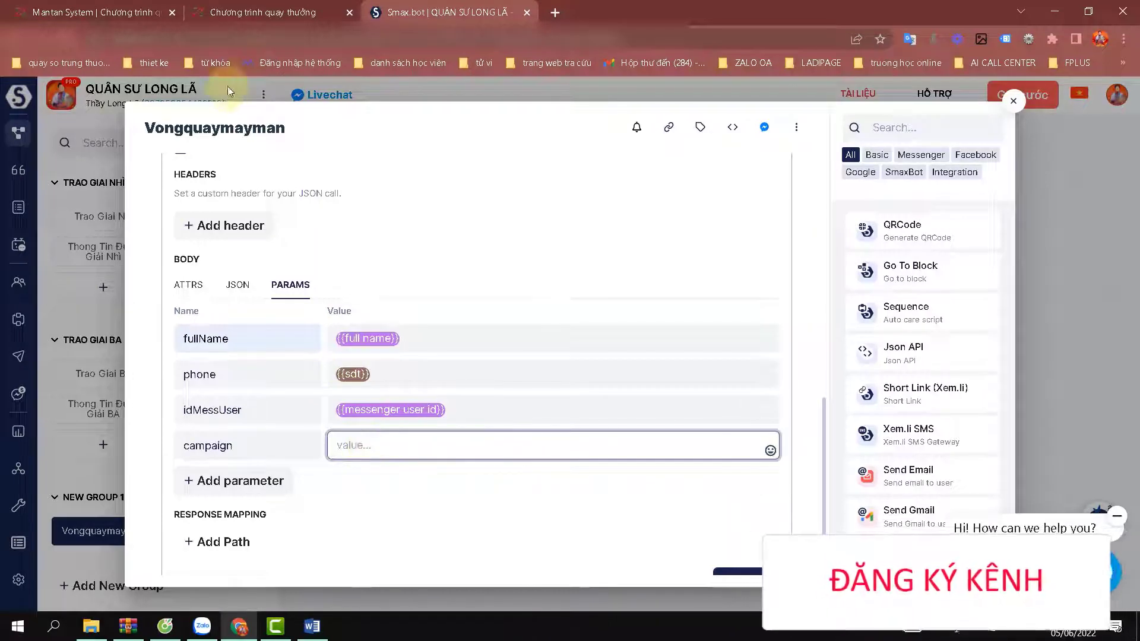
pyautogui.click(237, 11)
pyautogui.click(157, 8)
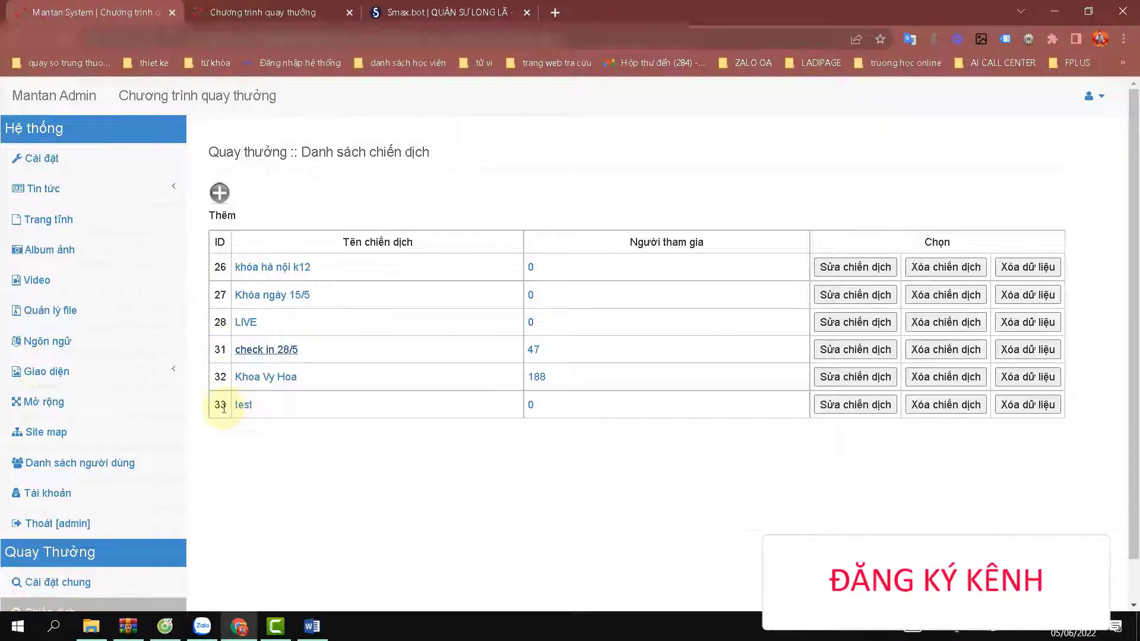
# Confirm the test campaign's ID is 33 in the Mantan Admin list.
pyautogui.moveTo(224, 405); pyautogui.dragTo(208, 399)
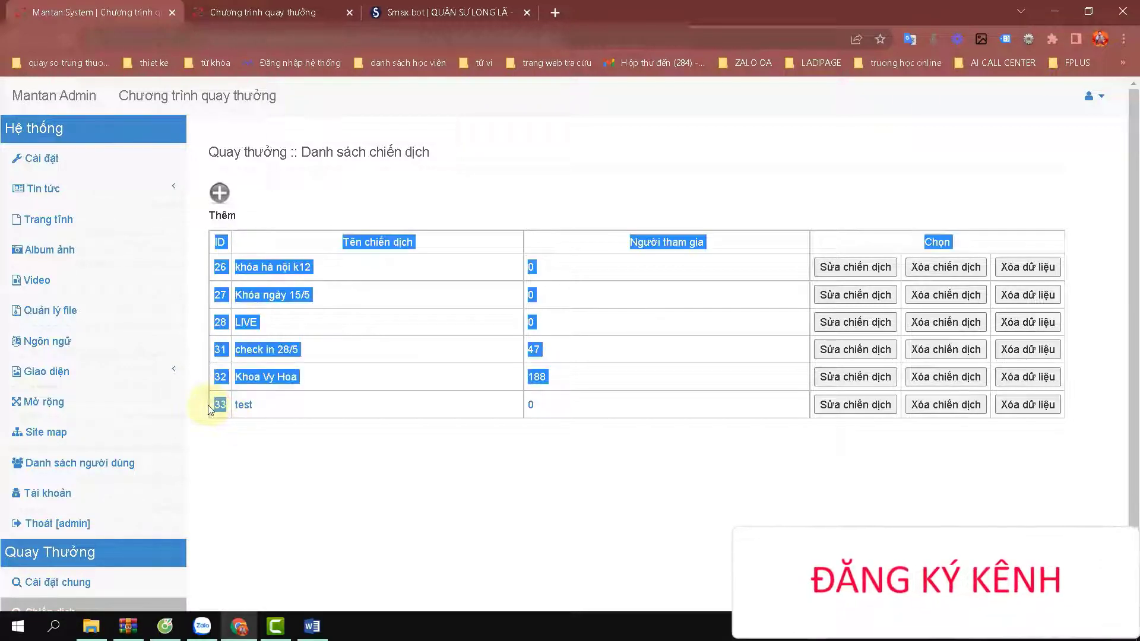
pyautogui.click(236, 424)
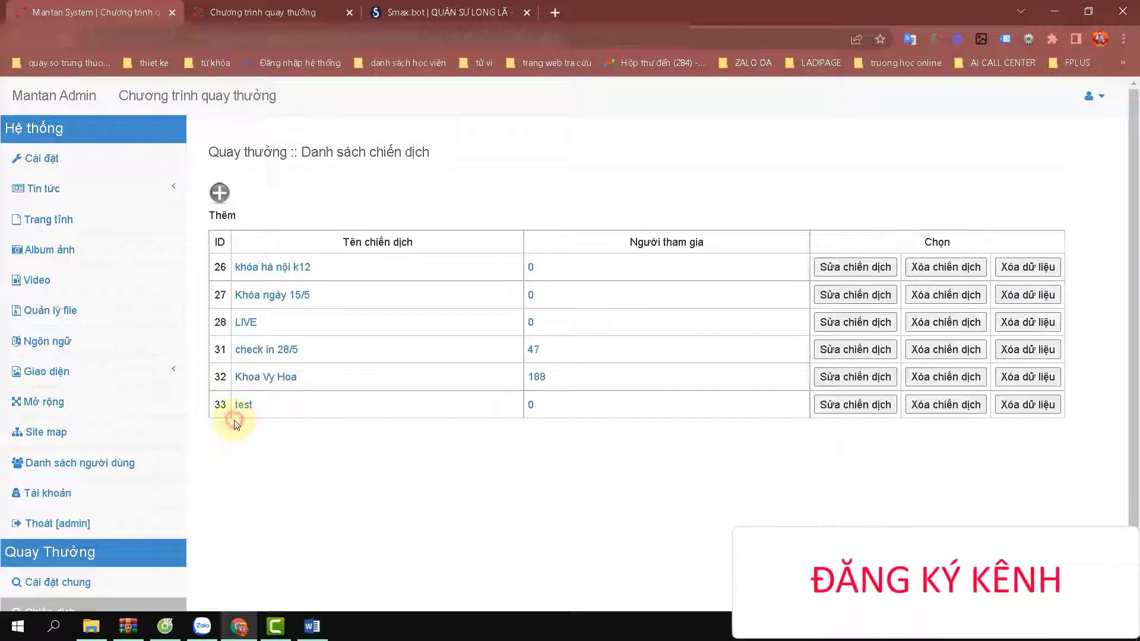
pyautogui.click(414, 14)
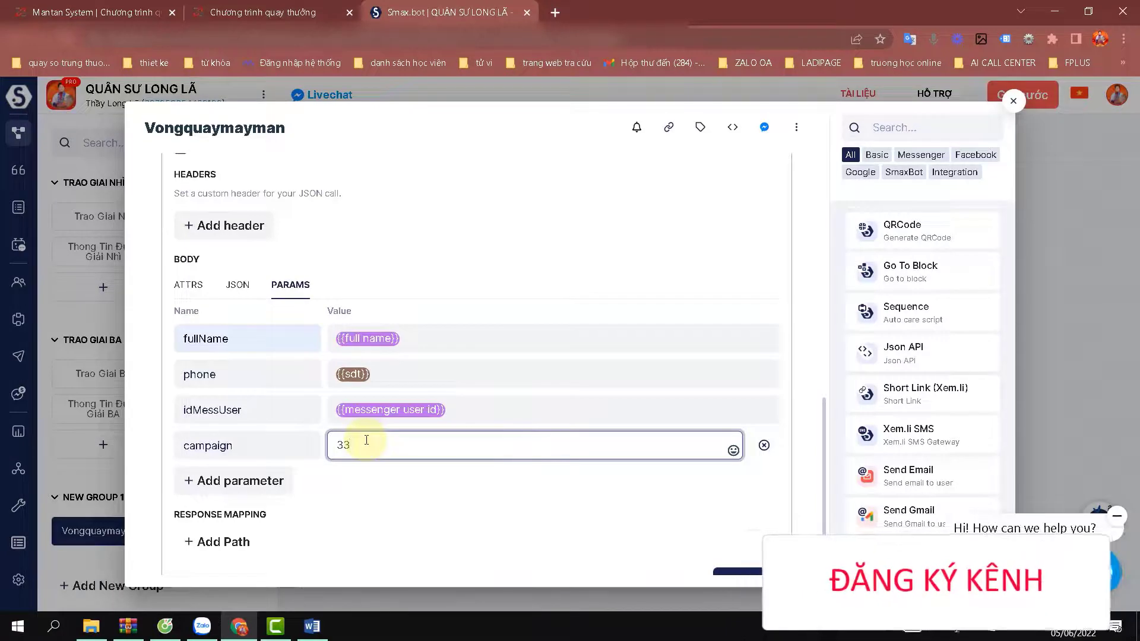
# Add a fifth parameter row and copy 'email' from the Word notes.
pyautogui.click(230, 479)
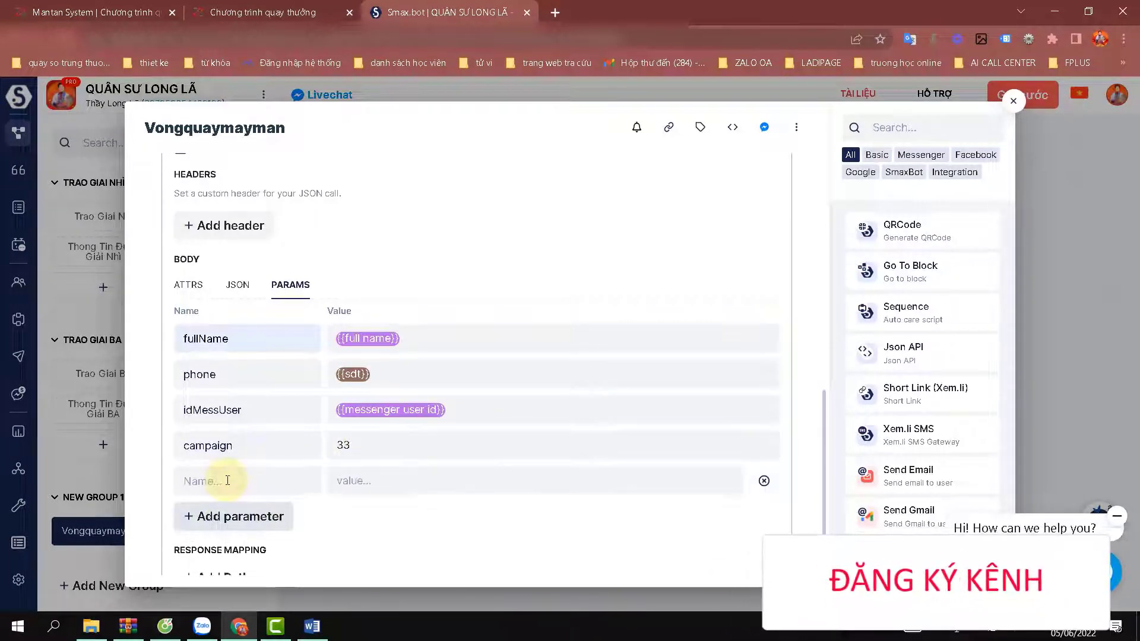
pyautogui.click(228, 480)
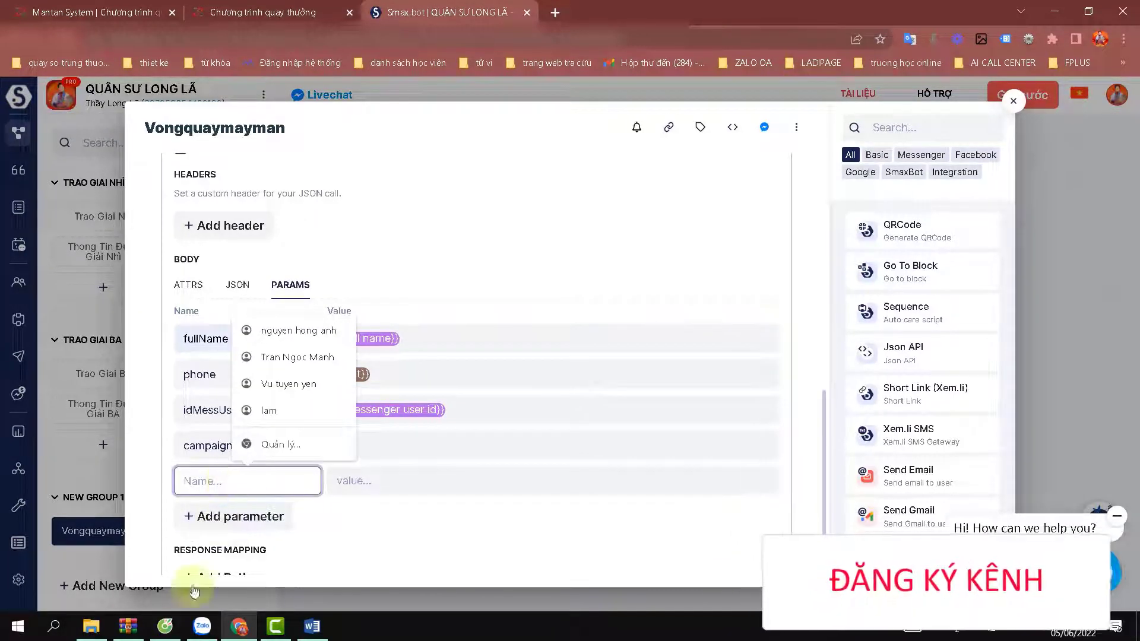
pyautogui.click(313, 625)
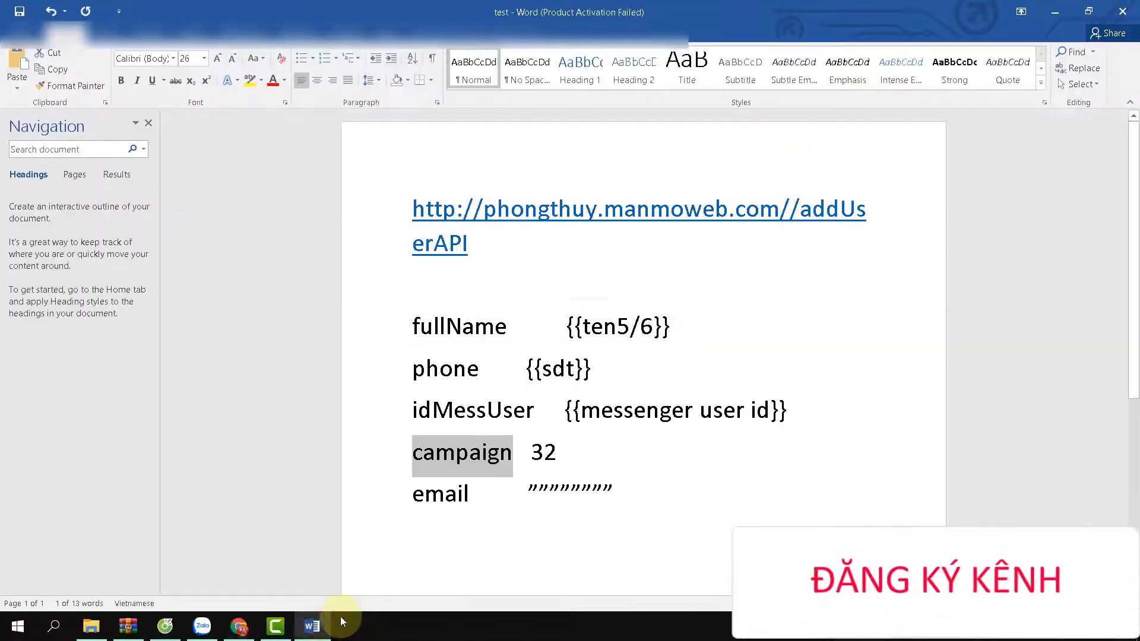
pyautogui.click(454, 498)
pyautogui.doubleClick(470, 498)
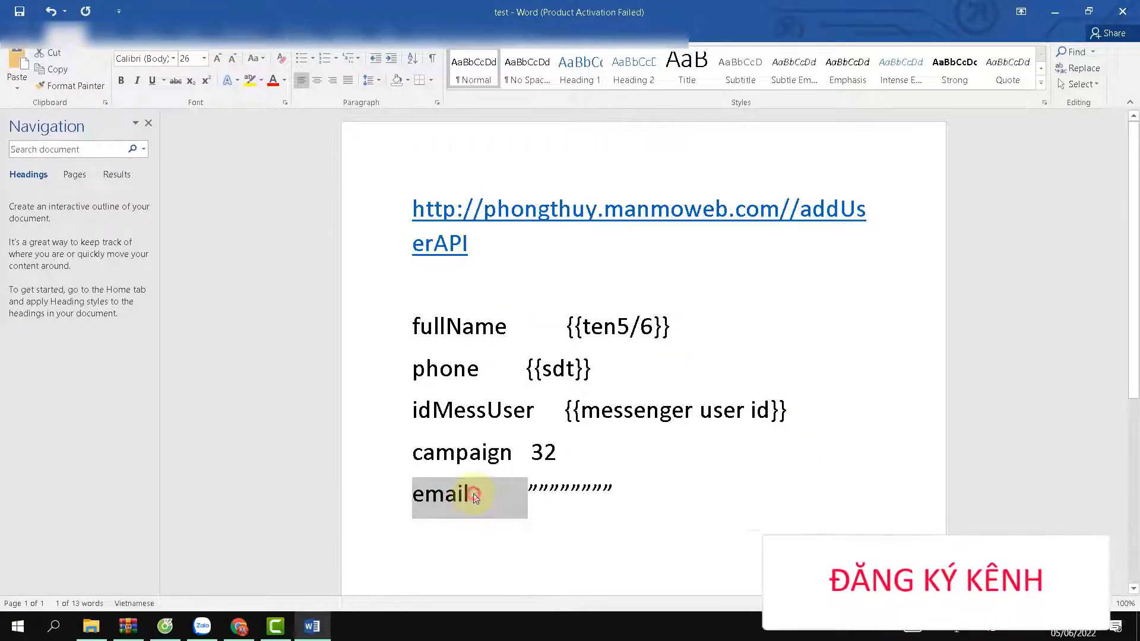
pyautogui.click(474, 495)
pyautogui.moveTo(470, 493); pyautogui.dragTo(413, 494)
pyautogui.rightClick(428, 497)
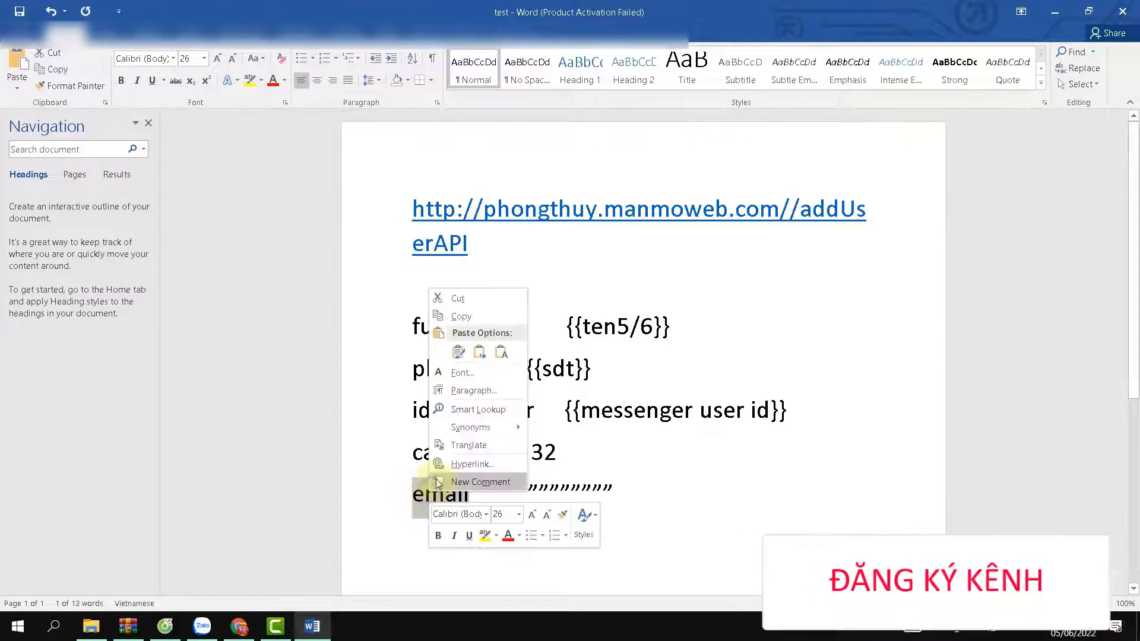
pyautogui.click(462, 323)
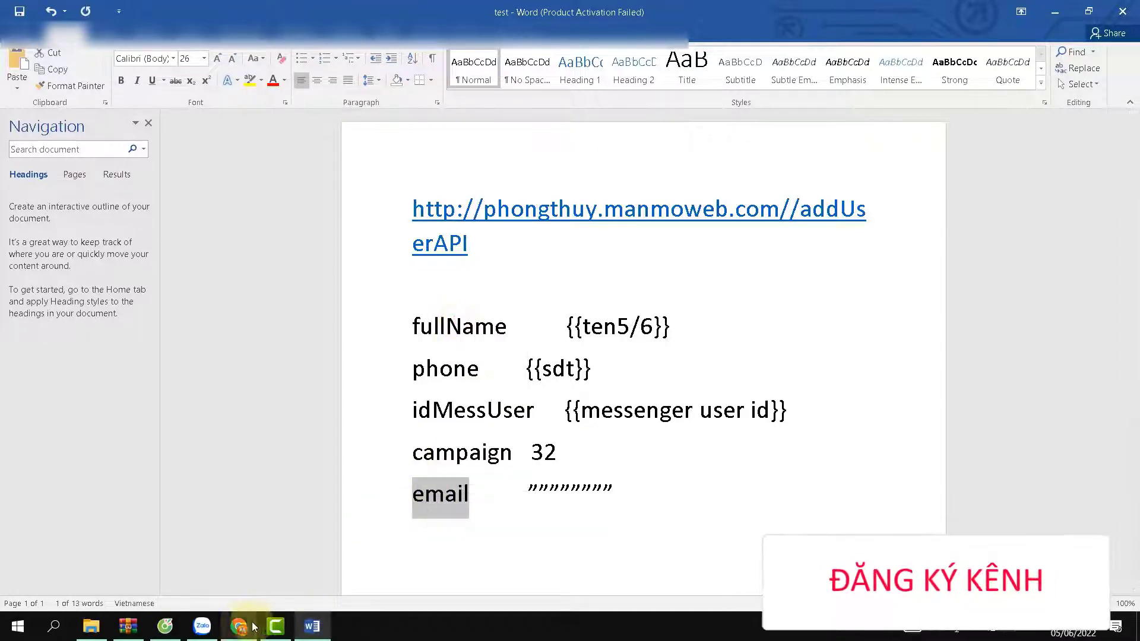
# Name the new parameter email and give it an empty "" value.
pyautogui.moveTo(239, 626)
pyautogui.click(246, 552)
pyautogui.click(254, 481)
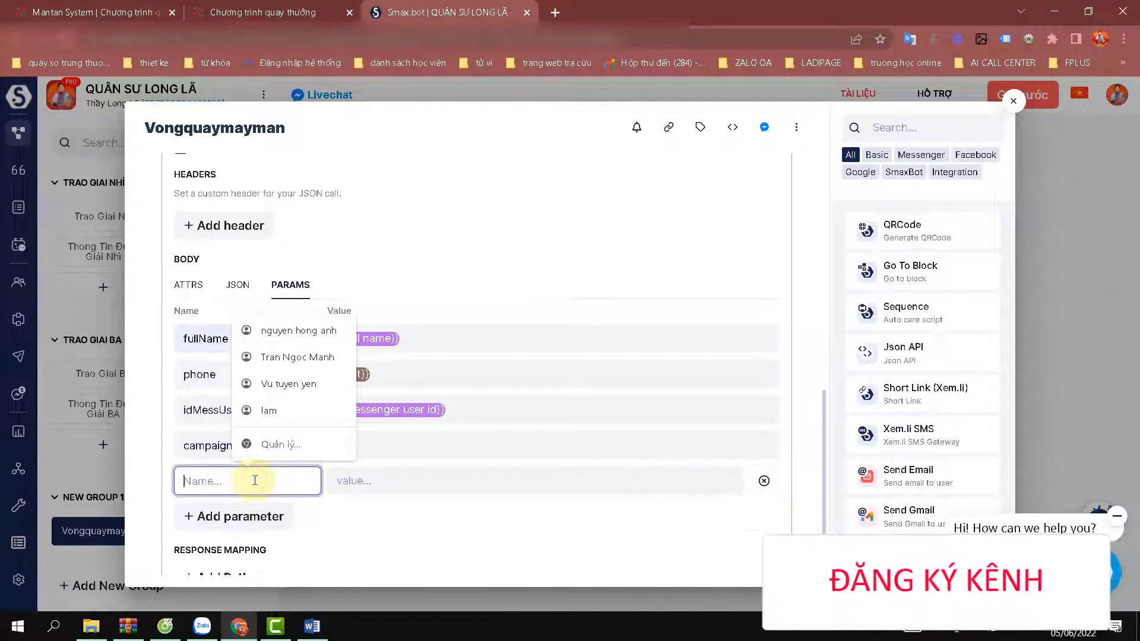
pyautogui.hotkey('ctrl', 'v')
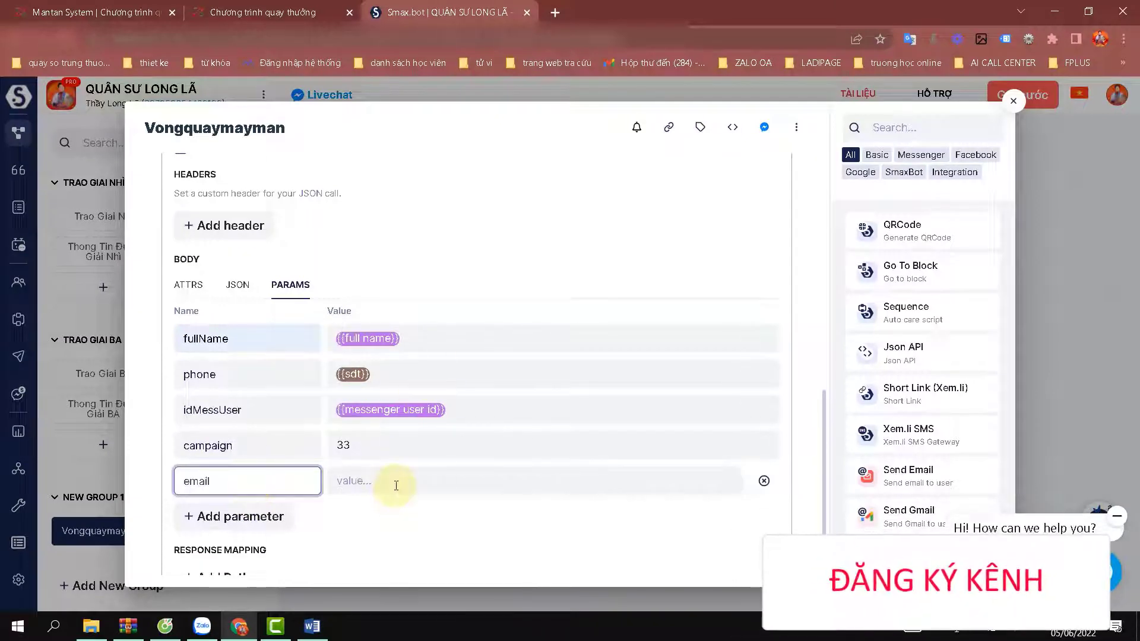
pyautogui.click(396, 486)
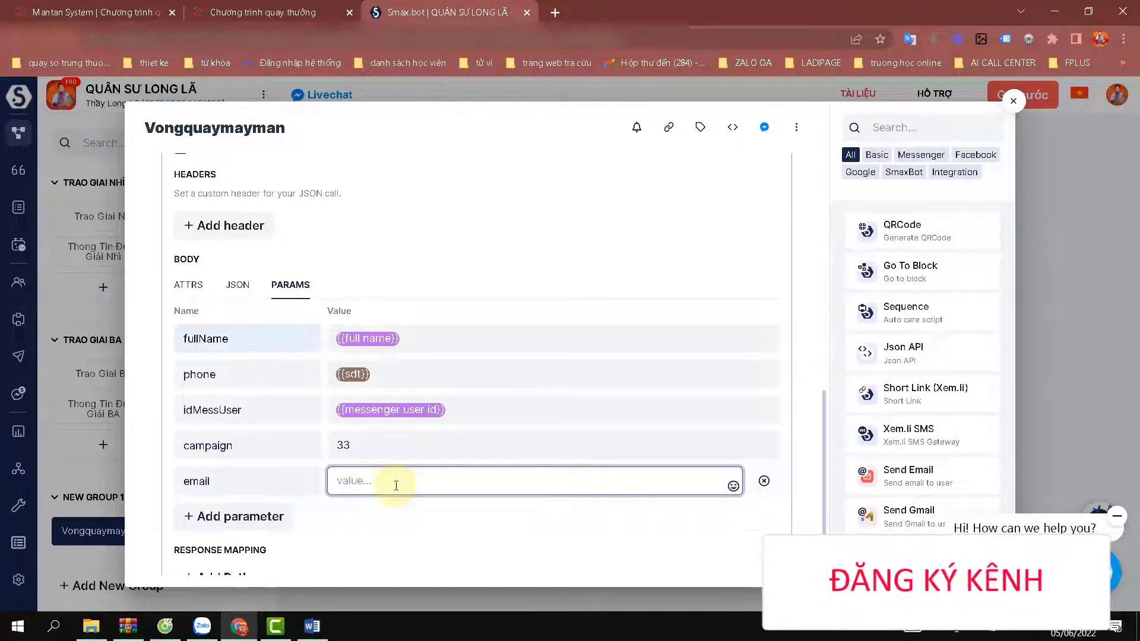
pyautogui.write('""')
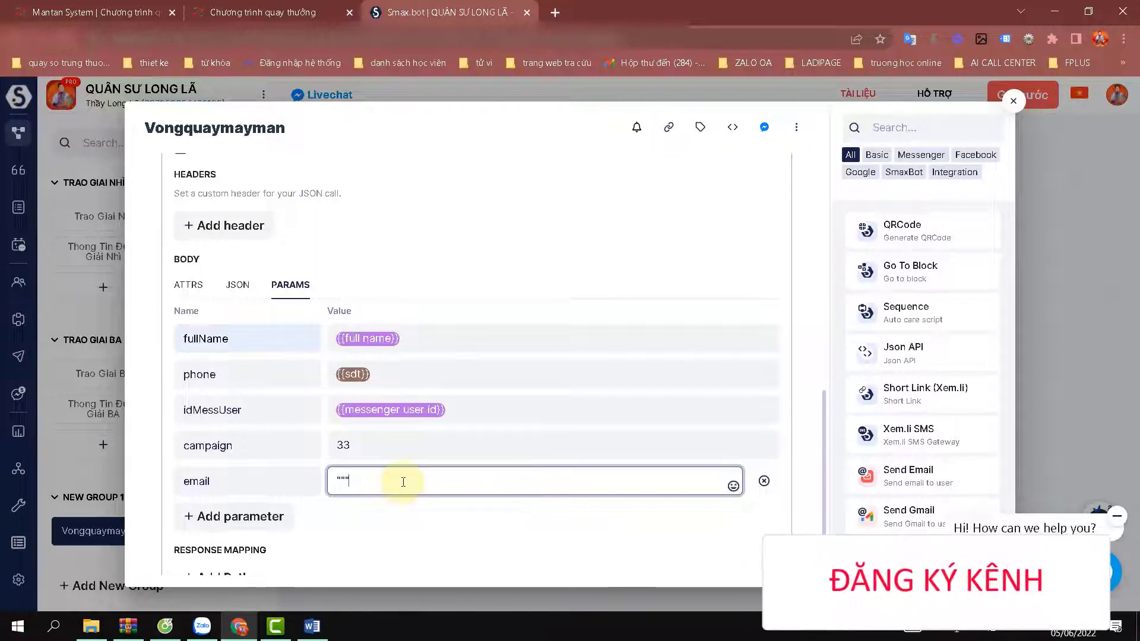
# Review the completed five-parameter Json API request body.
pyautogui.scroll(-2, 403, 482)
pyautogui.scroll(8, 407, 487)
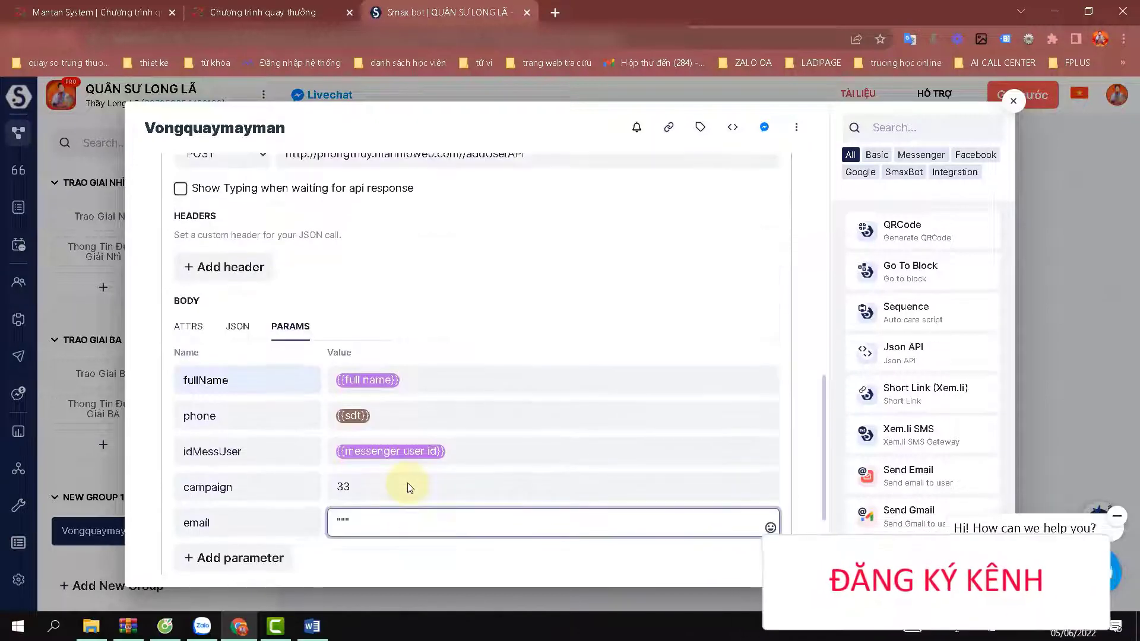
pyautogui.scroll(6, 431, 463)
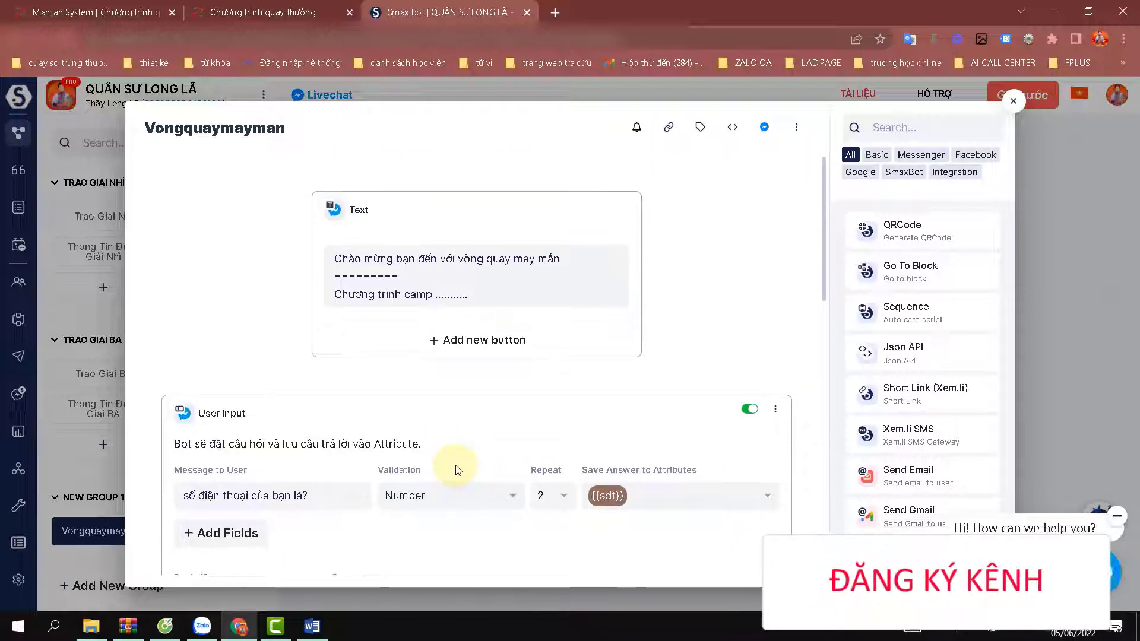
pyautogui.scroll(-14, 457, 469)
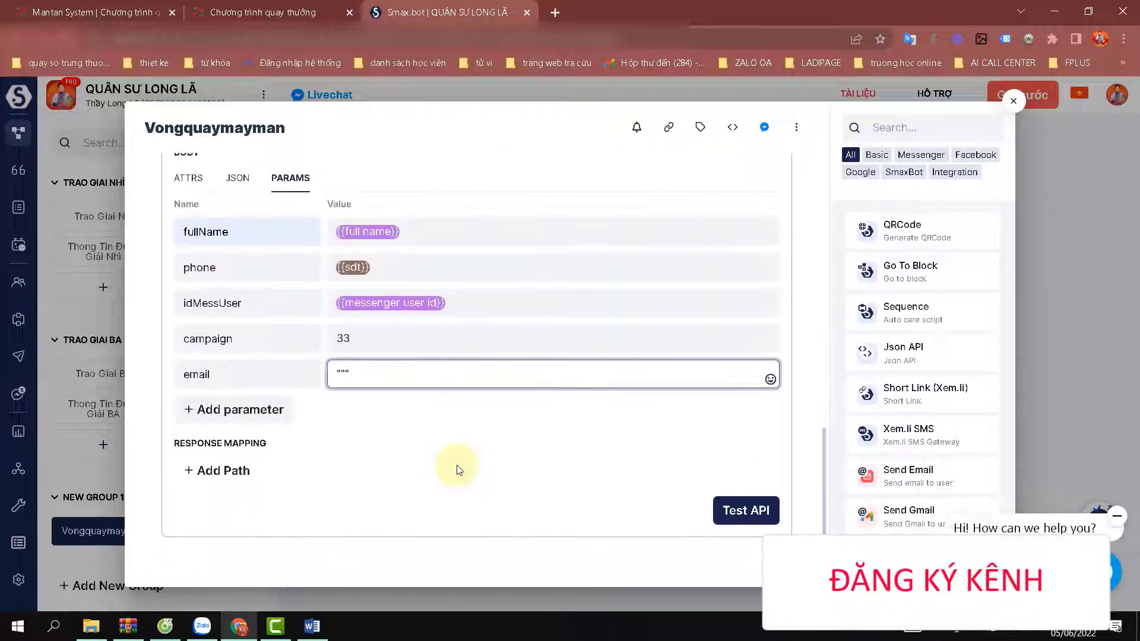
pyautogui.click(812, 438)
pyautogui.scroll(4, 402, 257)
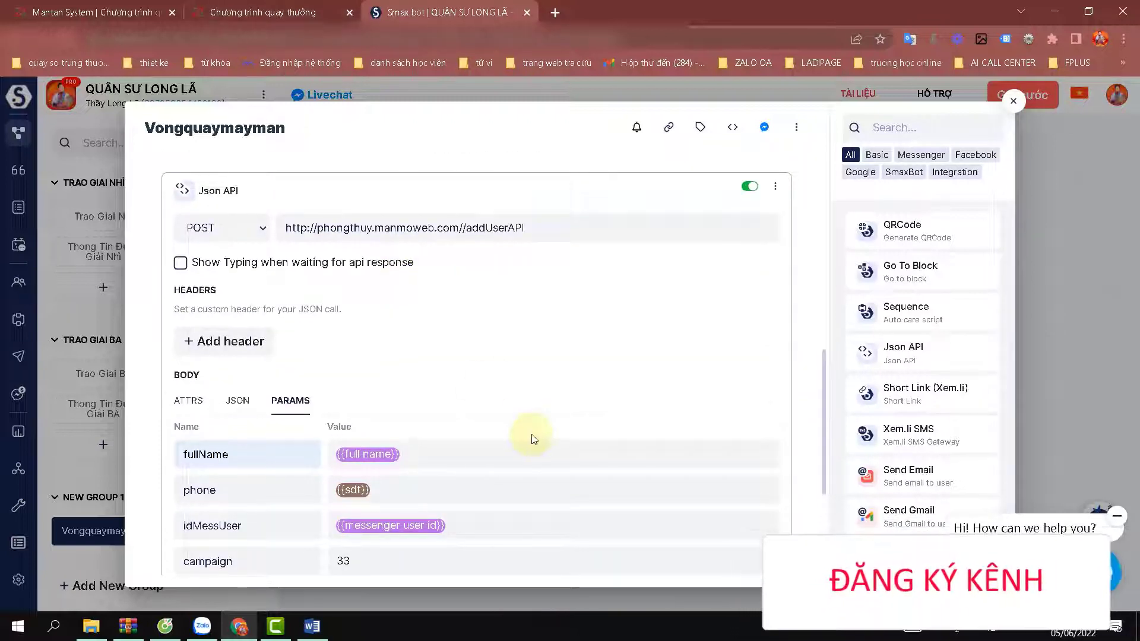
pyautogui.scroll(-4, 539, 434)
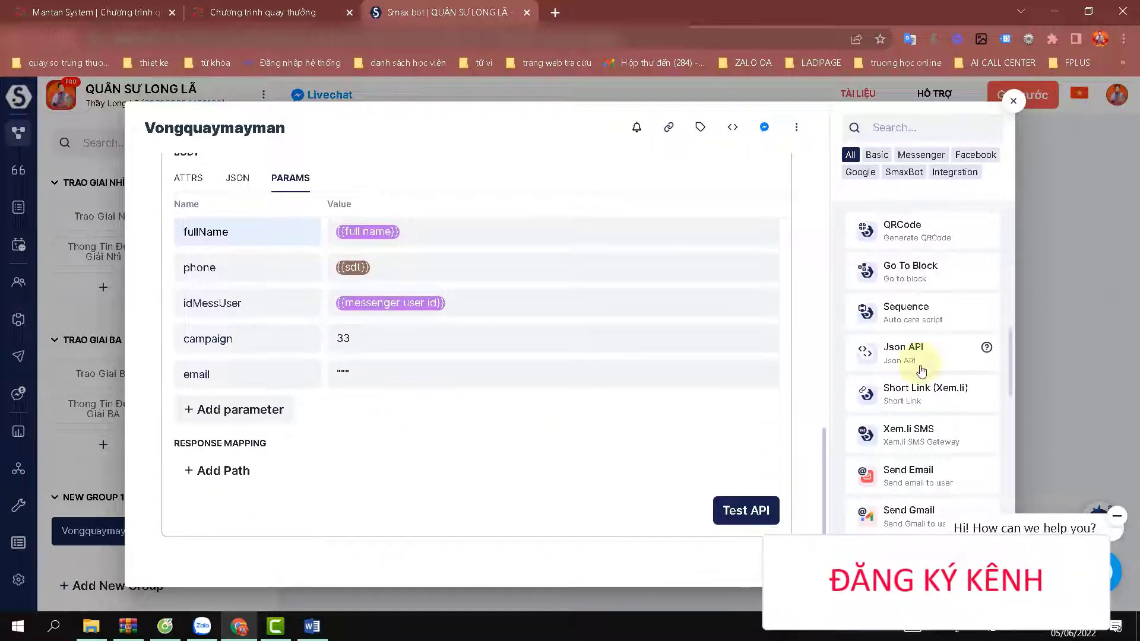
pyautogui.scroll(-4, 922, 365)
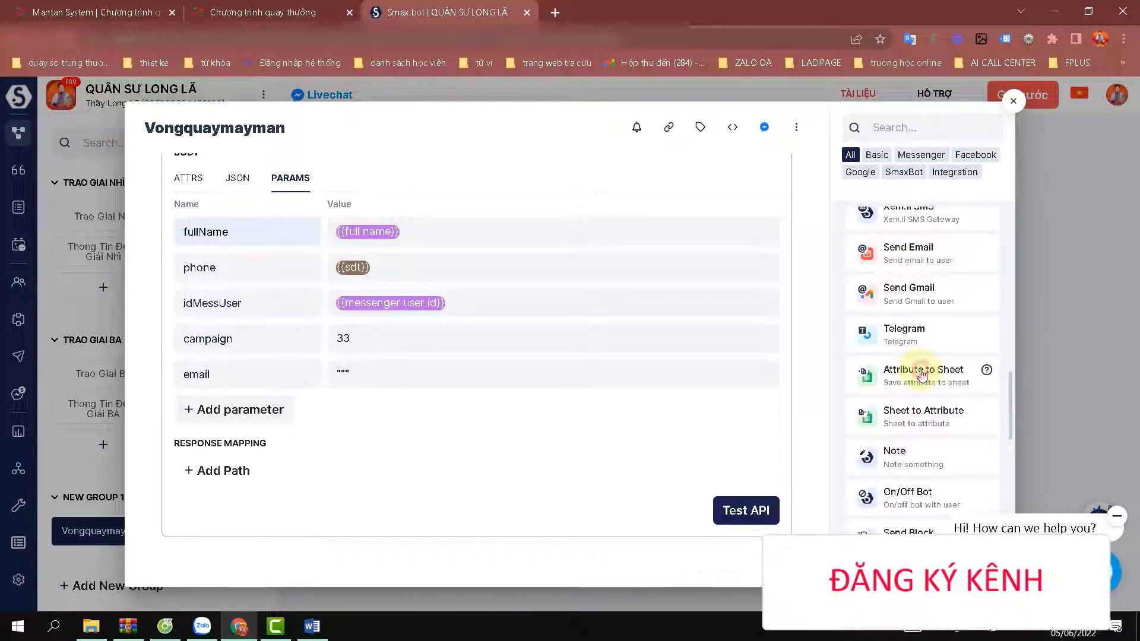
# Add an Attribute to Sheet step on the second Google account with new spreadsheet 'test 05-06'.
pyautogui.click(922, 374)
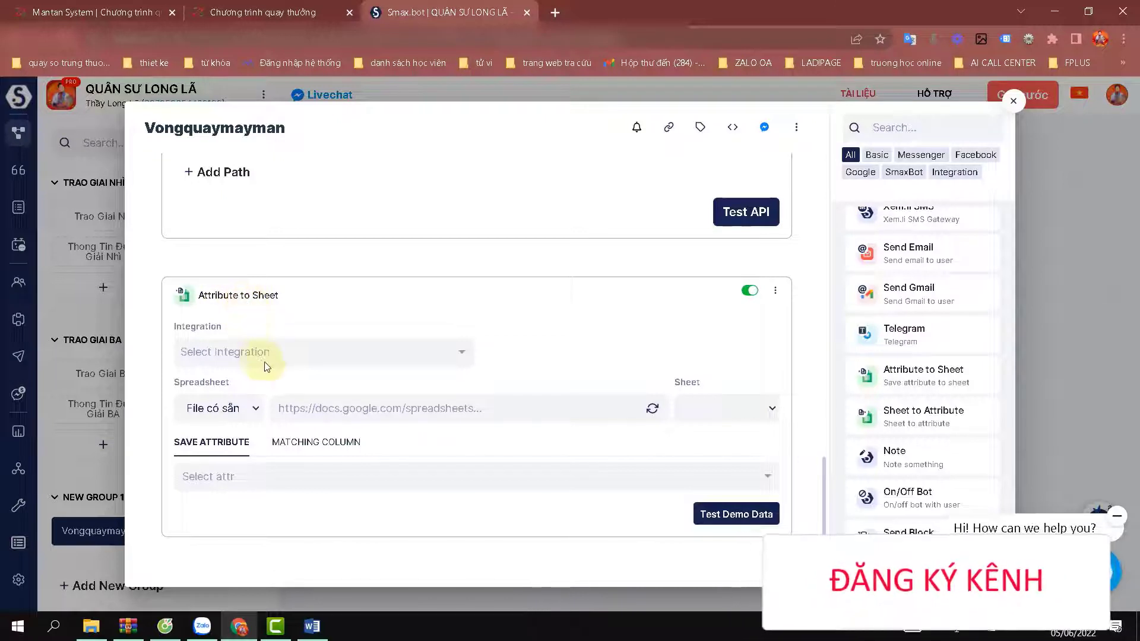
pyautogui.click(264, 354)
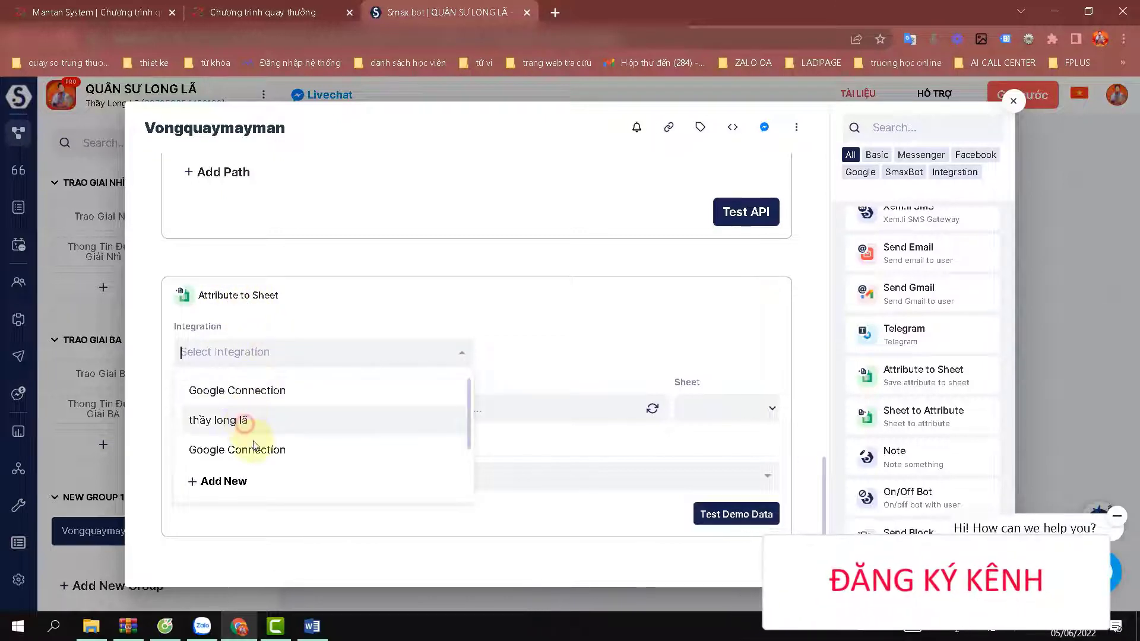
pyautogui.click(242, 420)
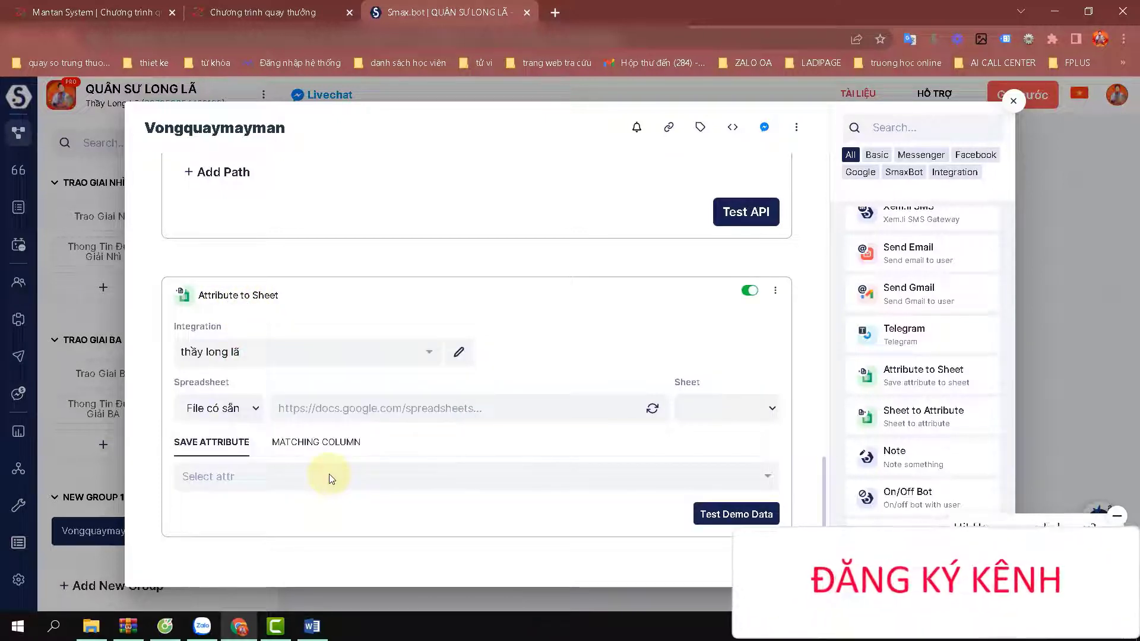
pyautogui.click(252, 408)
pyautogui.click(237, 434)
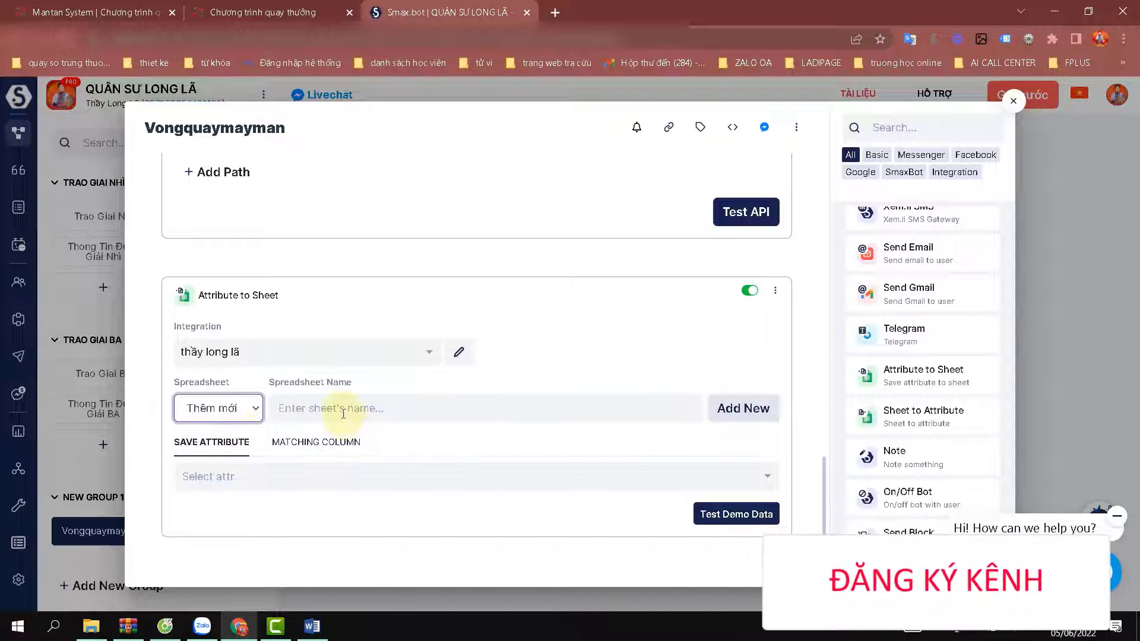
pyautogui.click(343, 412)
pyautogui.write('test 05-06')
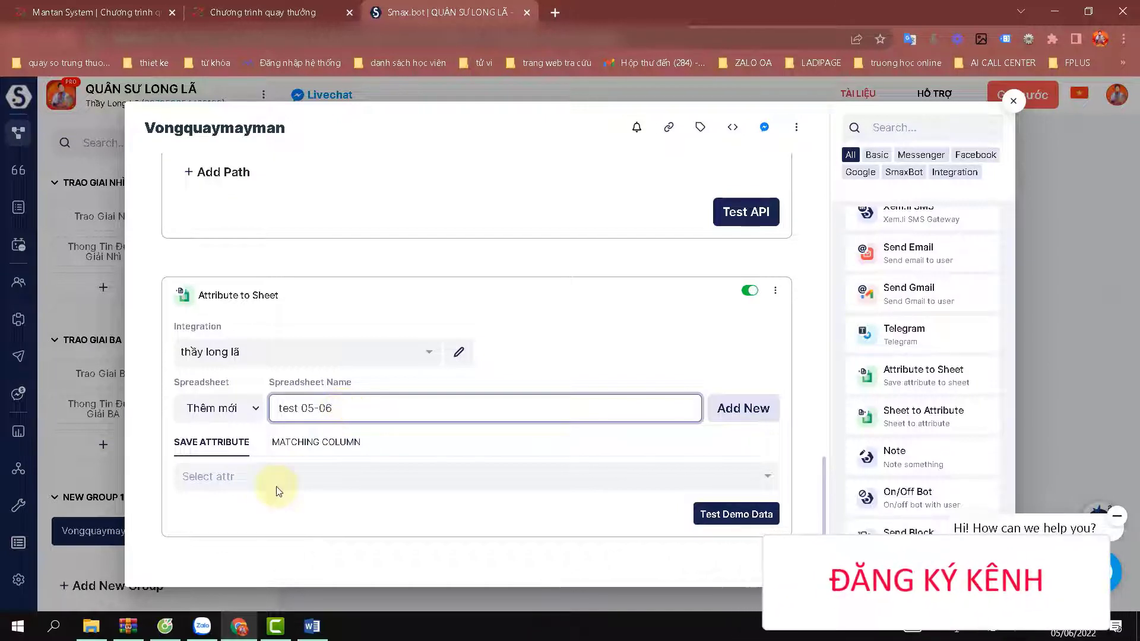
# Save {{full name}}, {{sdt}} and {{gender}} as attributes and create the new spreadsheet.
pyautogui.click(231, 477)
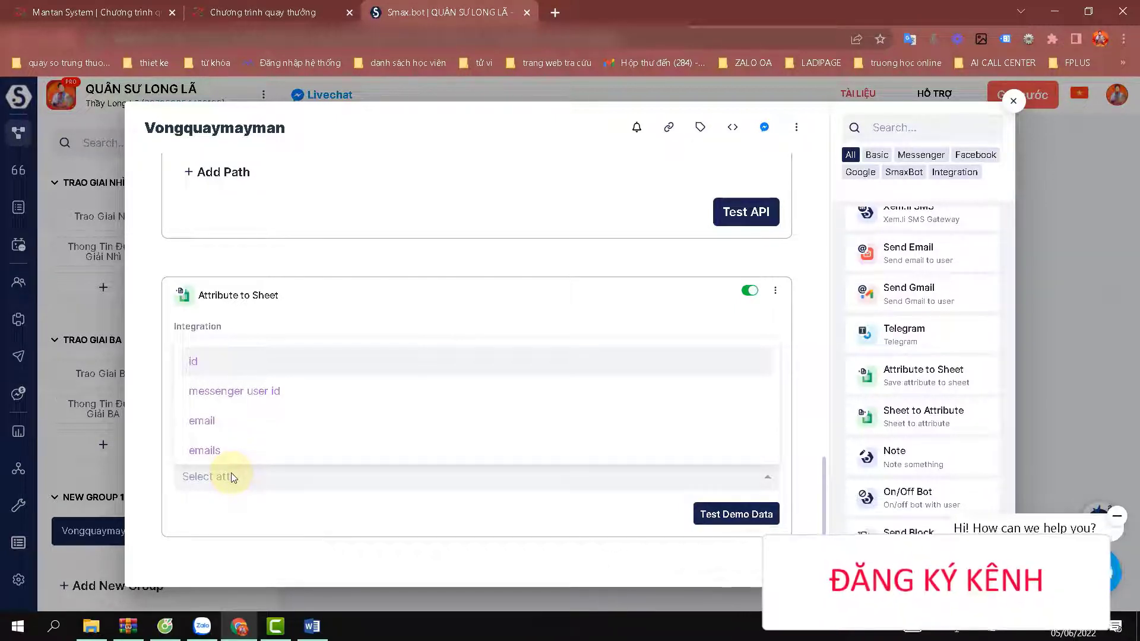
pyautogui.write('fu')
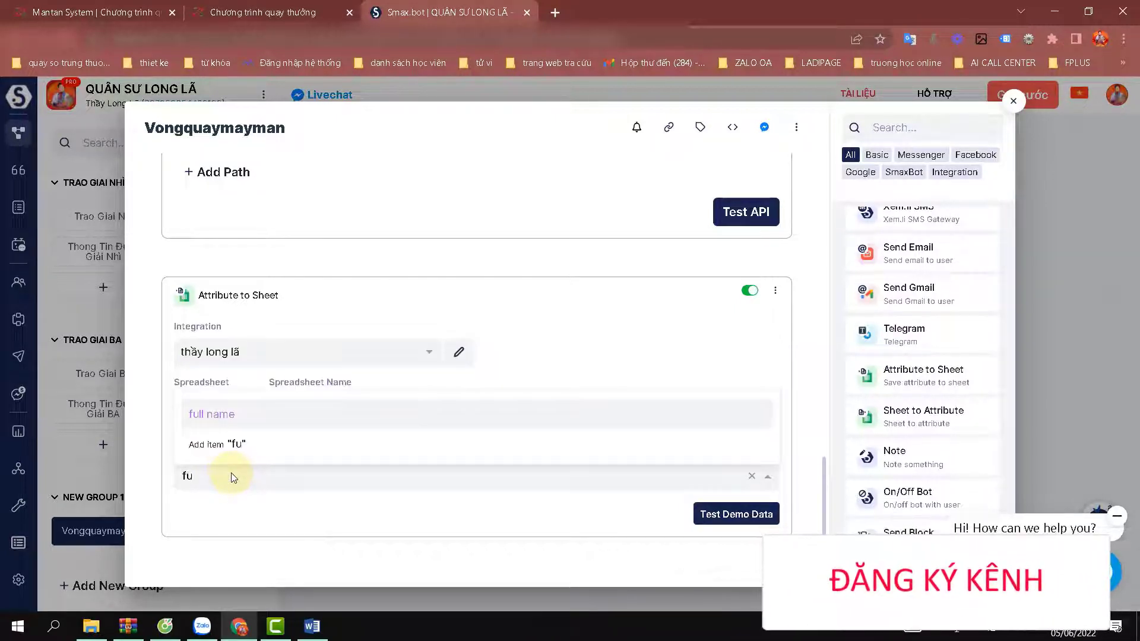
pyautogui.click(212, 414)
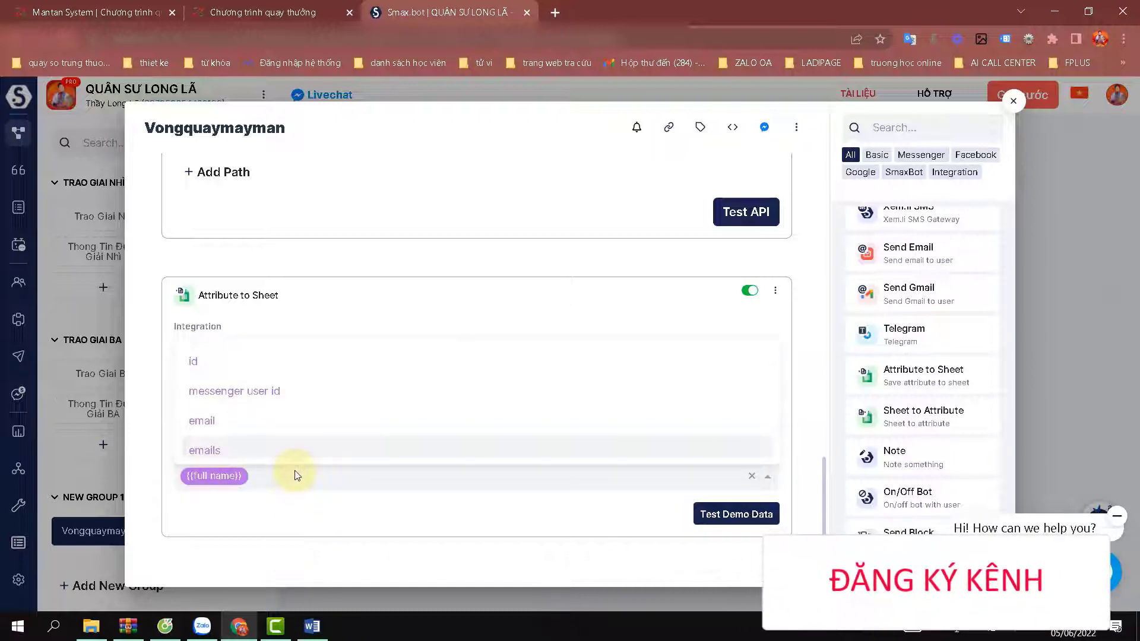
pyautogui.write('sdt')
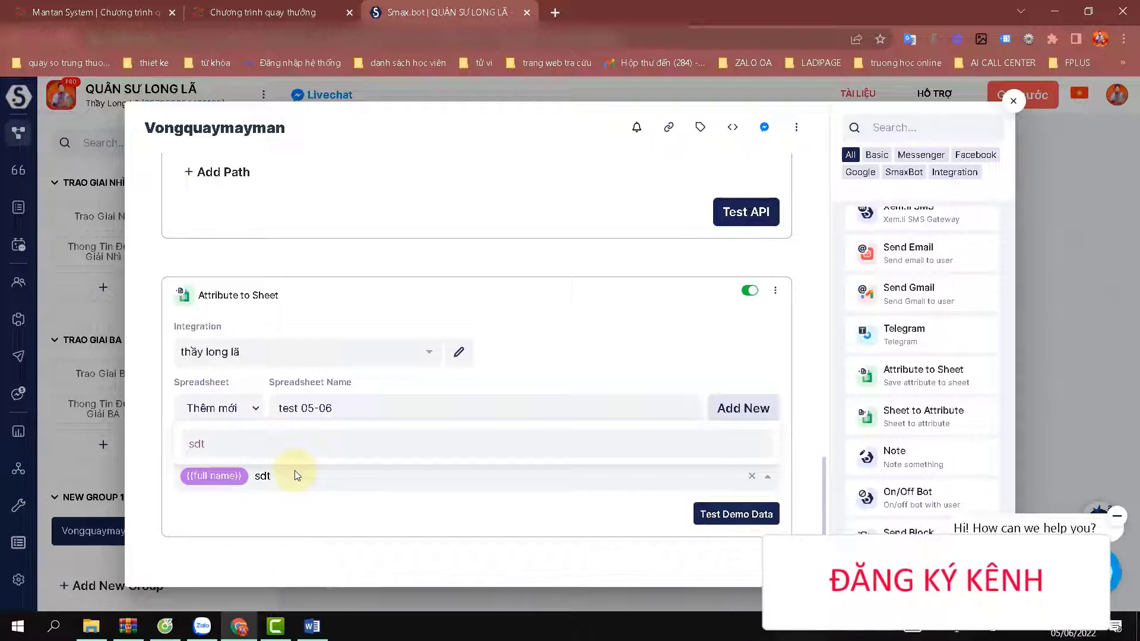
pyautogui.click(230, 444)
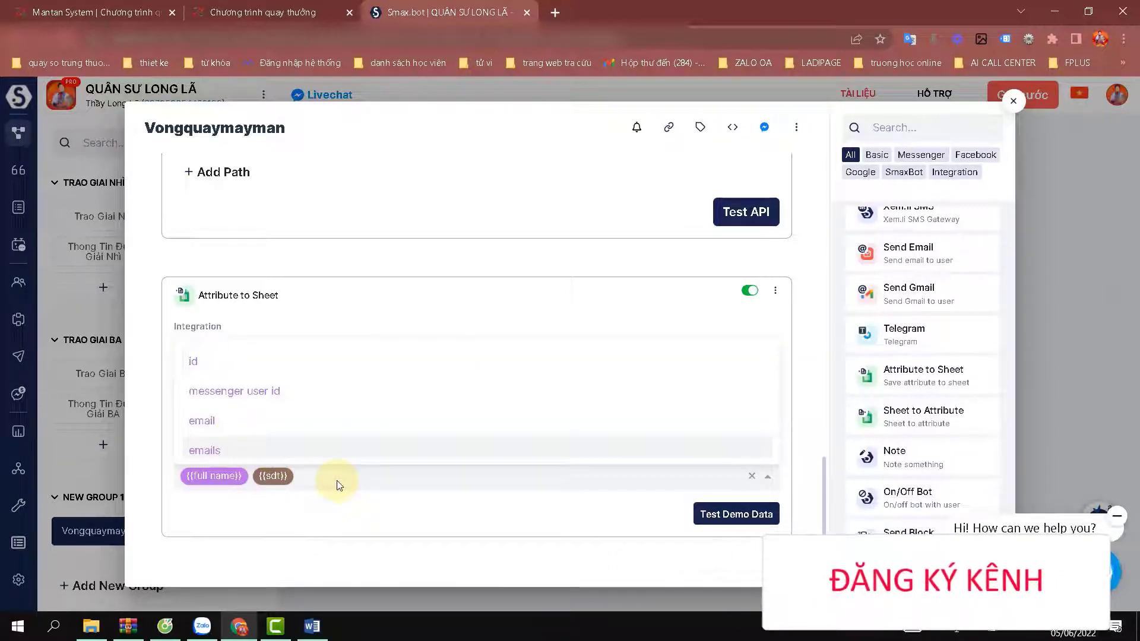
pyautogui.write('ge')
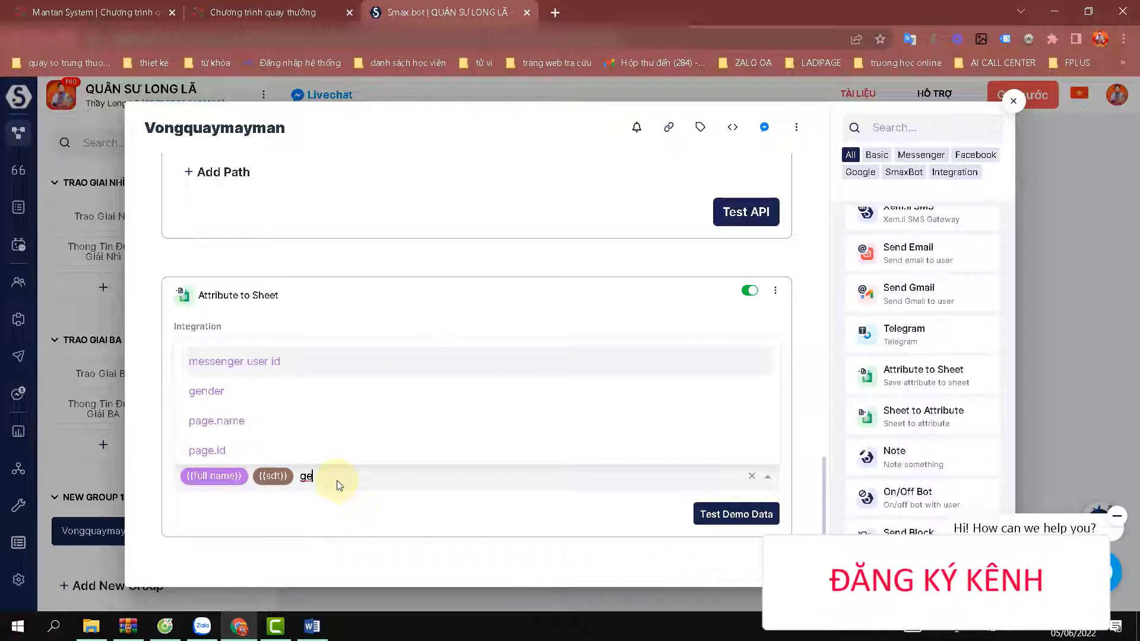
pyautogui.click(229, 392)
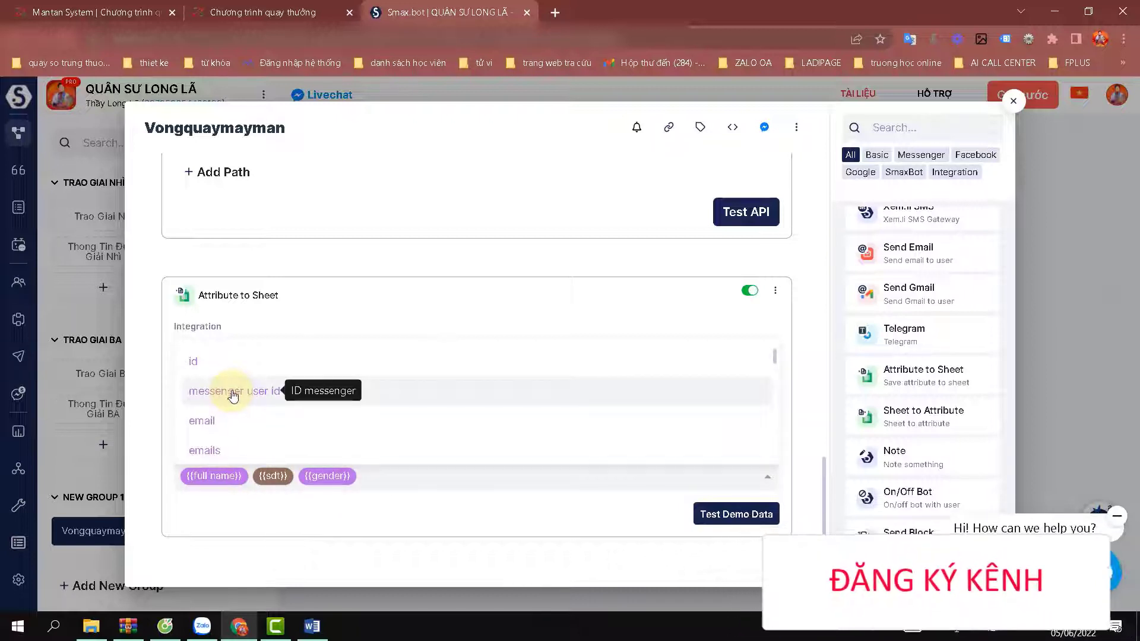
pyautogui.click(344, 520)
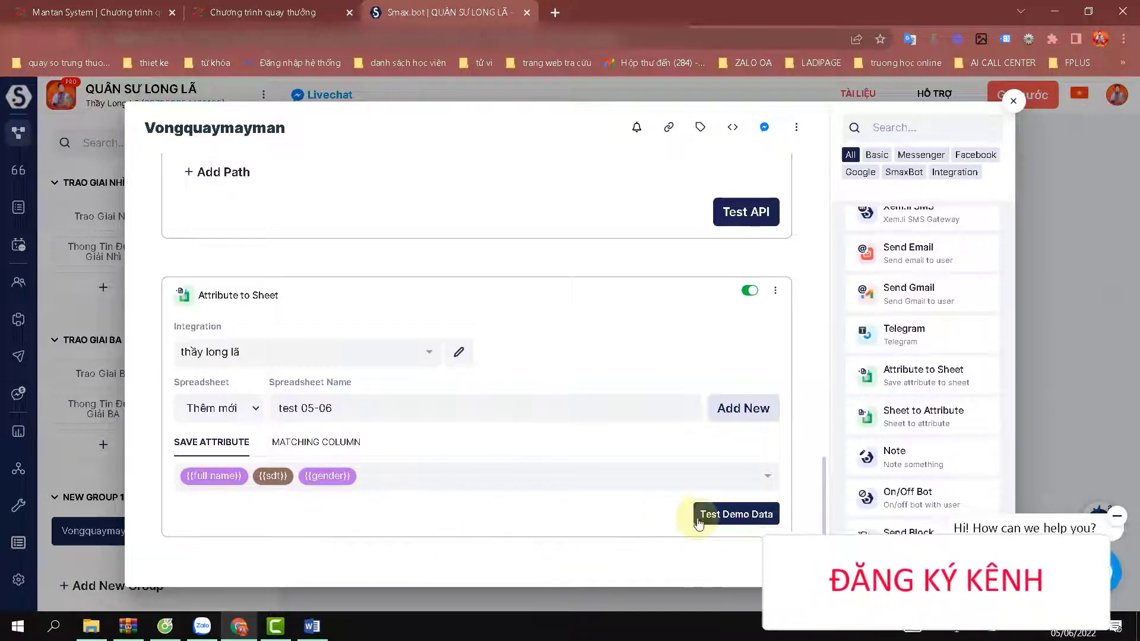
pyautogui.click(742, 417)
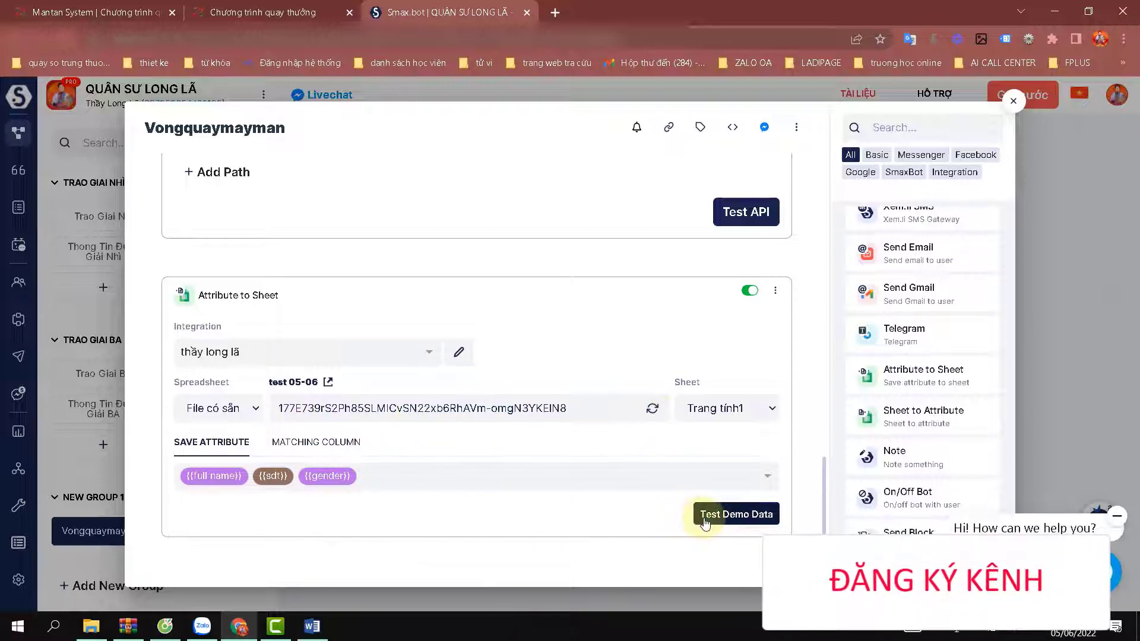
# Activate the Vongquaymayman ref link and open it to start a Messenger test chat.
pyautogui.scroll(10, 590, 395)
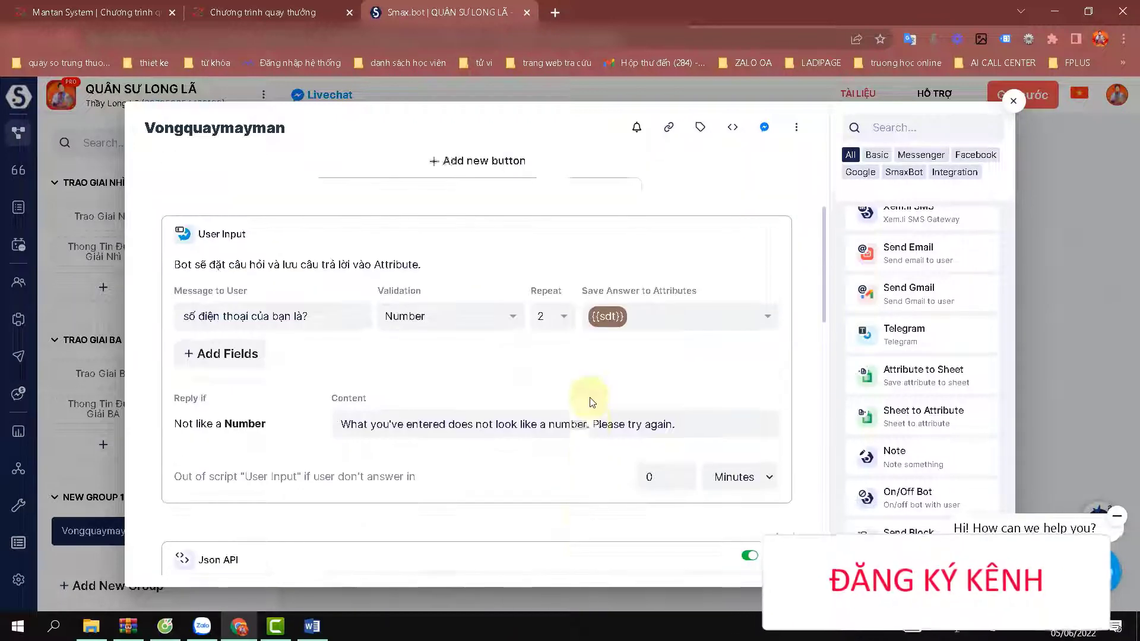
pyautogui.scroll(3, 588, 406)
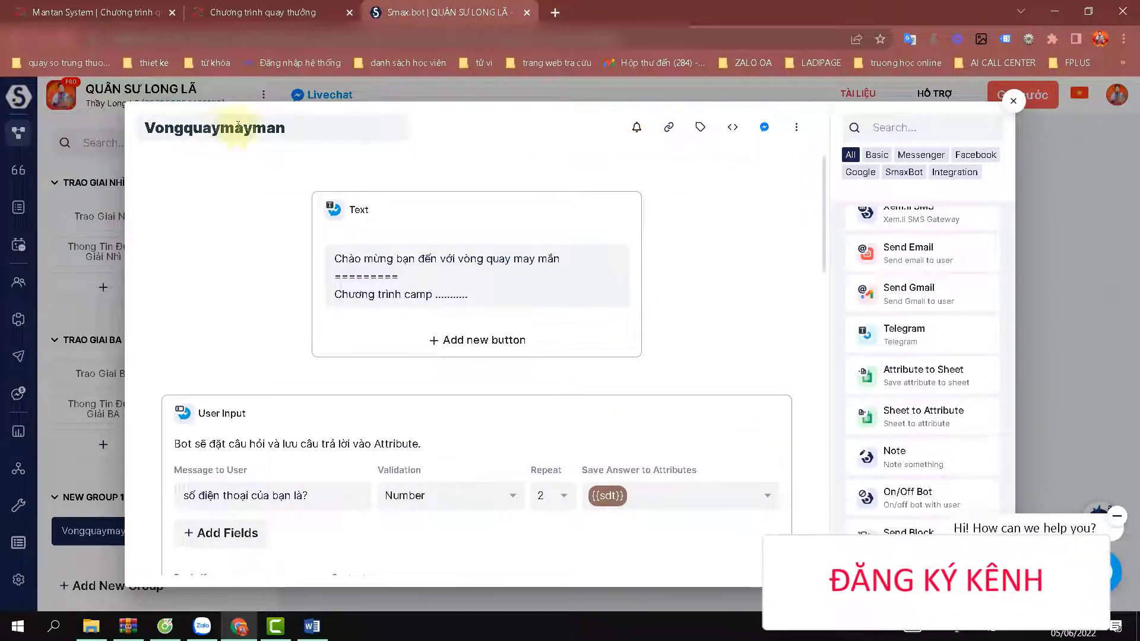
pyautogui.click(668, 127)
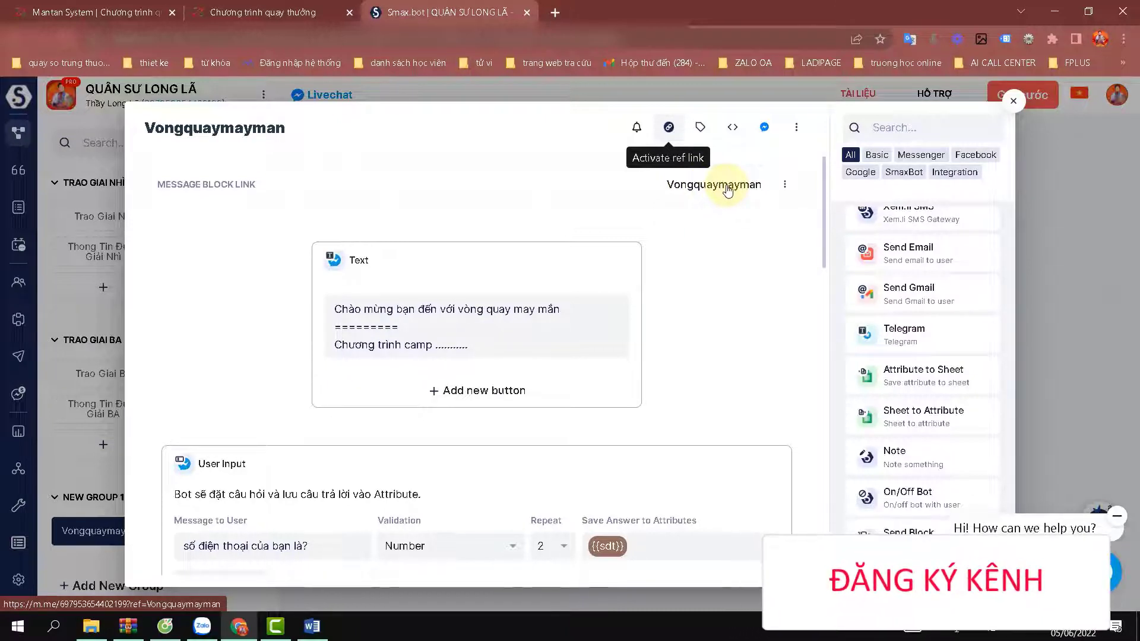
pyautogui.click(727, 187)
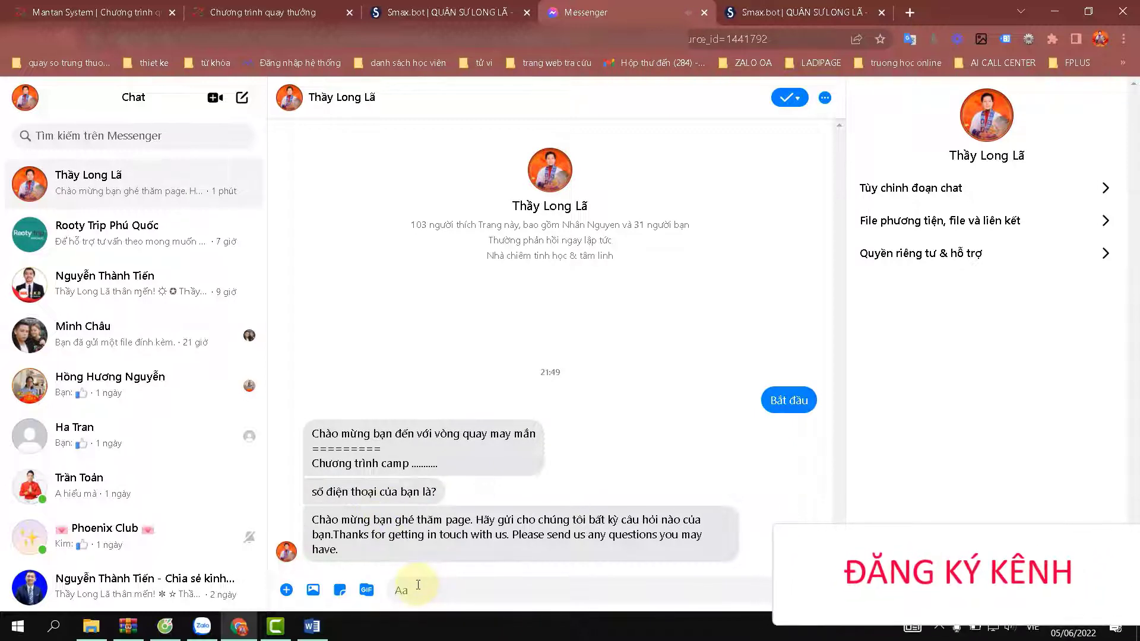
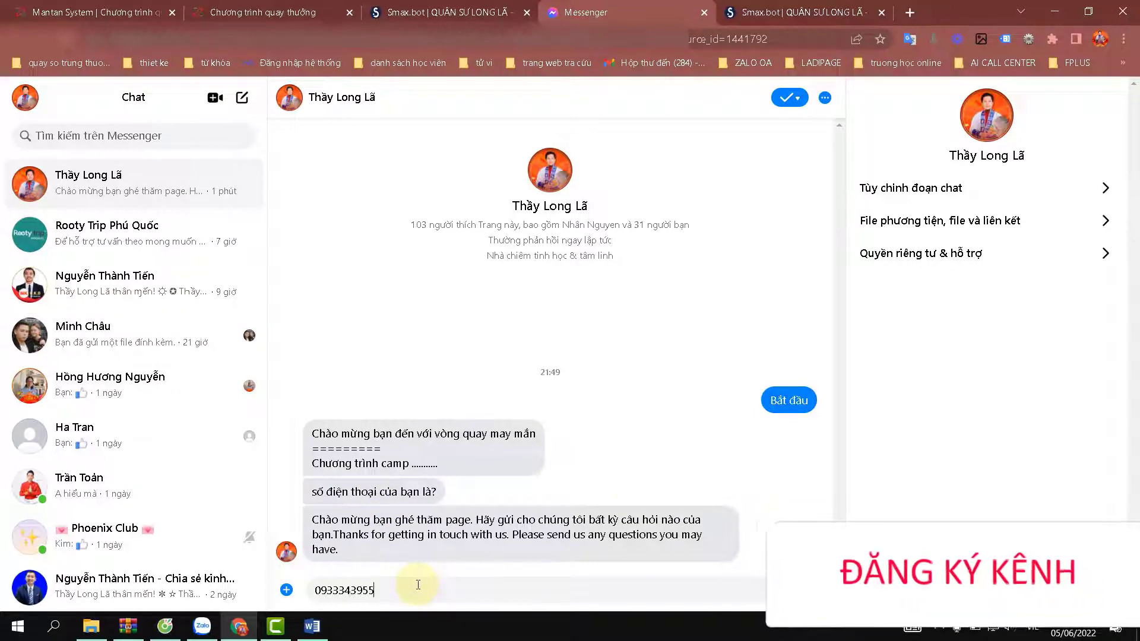
# Send the bot a phone number to receive draw code 2702, then return to Mantan Admin.
pyautogui.press('Return')
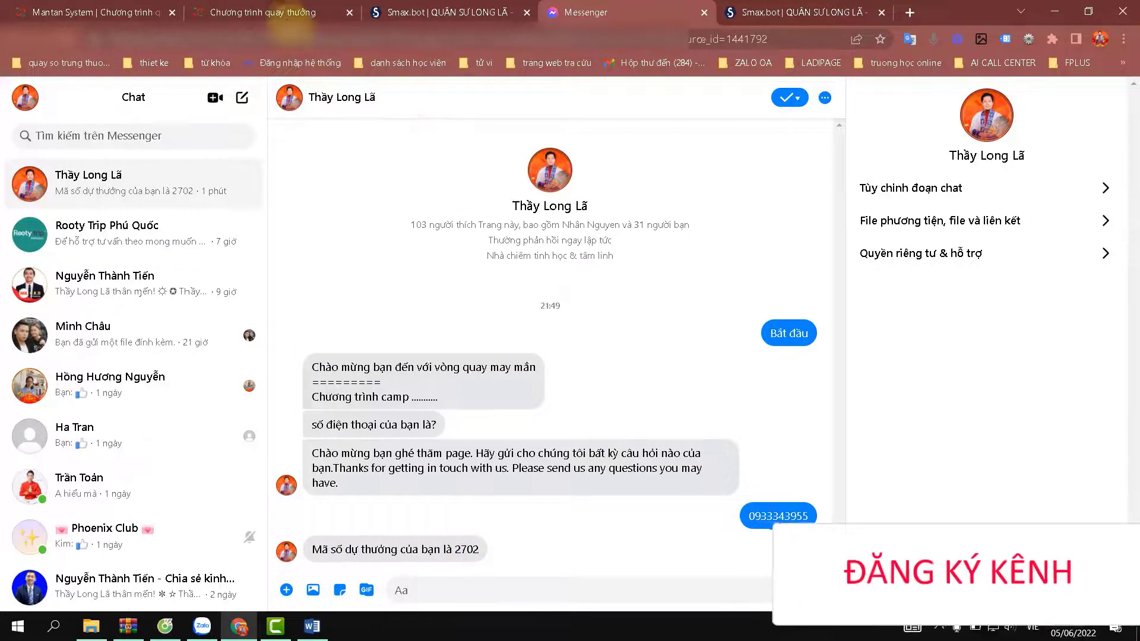
pyautogui.click(134, 15)
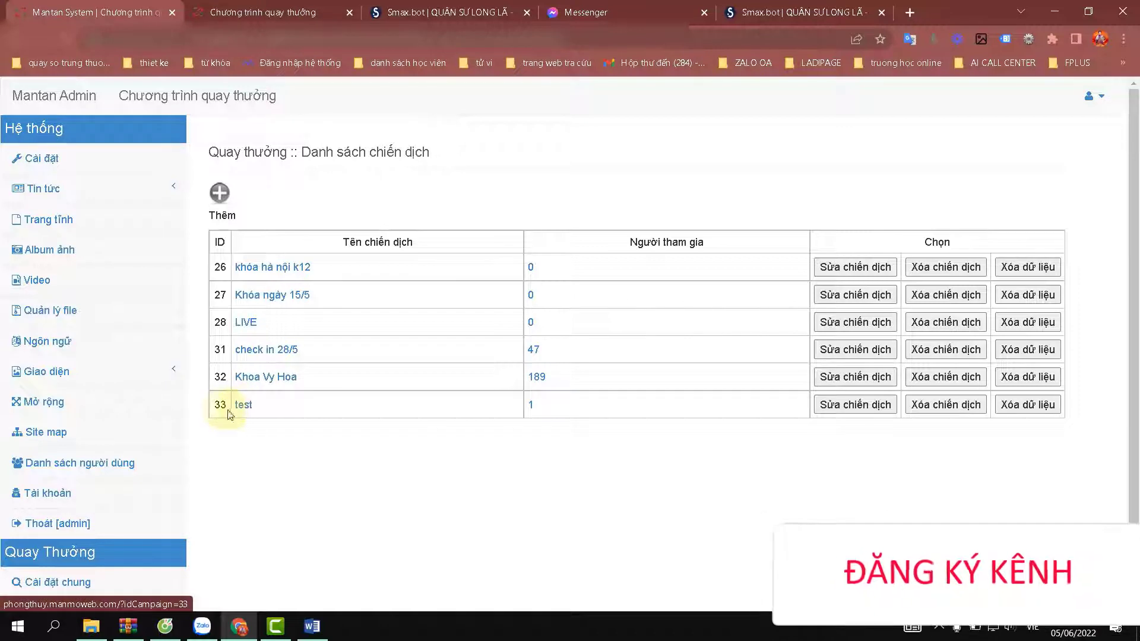
# Check the test campaign's prize-draw page listing player code 2704, then return to Smax.bot.
pyautogui.moveTo(225, 408); pyautogui.dragTo(206, 412)
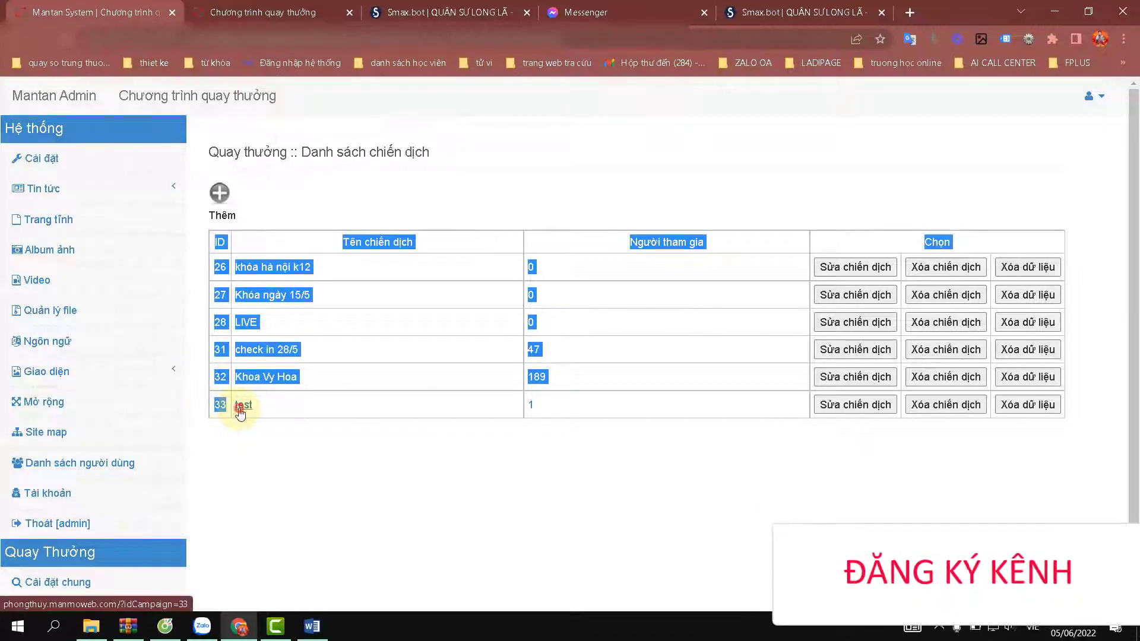
pyautogui.click(241, 406)
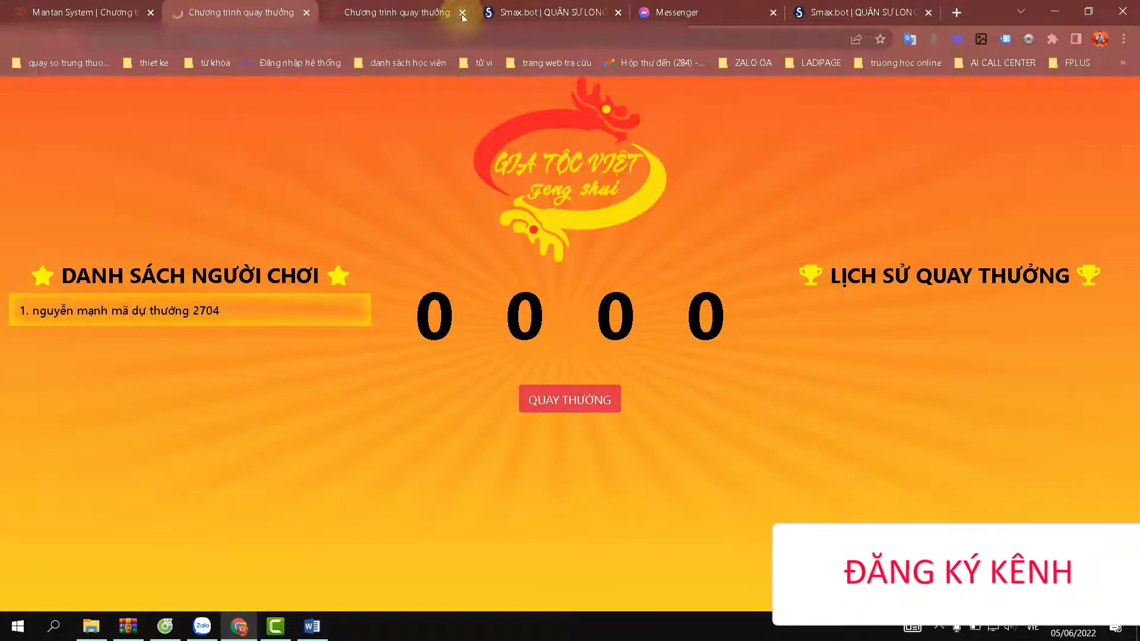
pyautogui.click(462, 12)
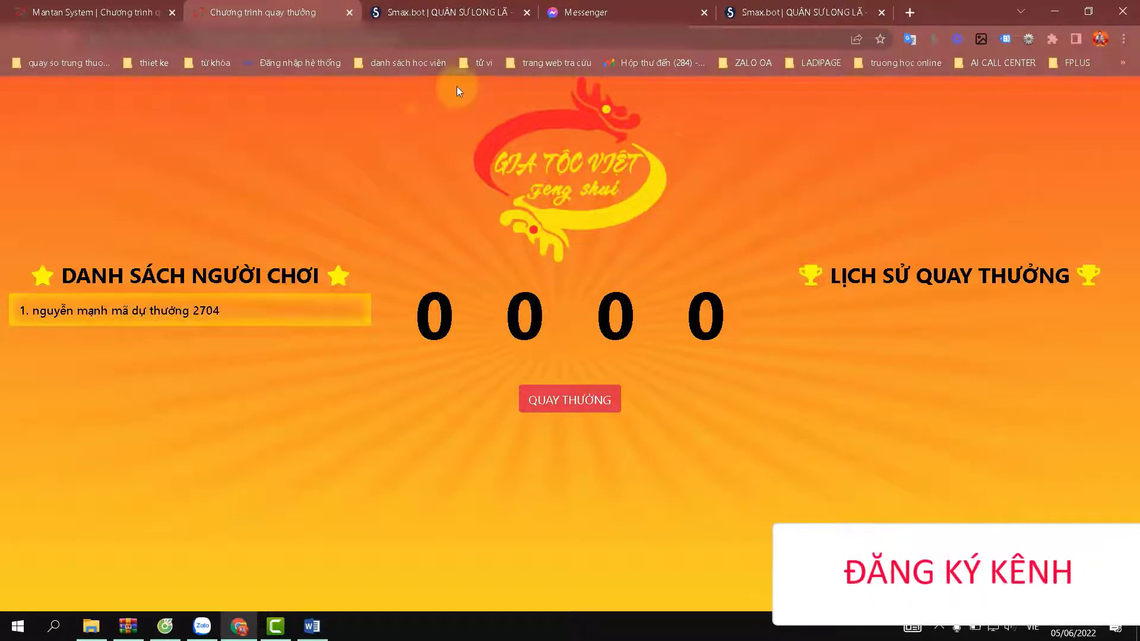
pyautogui.click(482, 13)
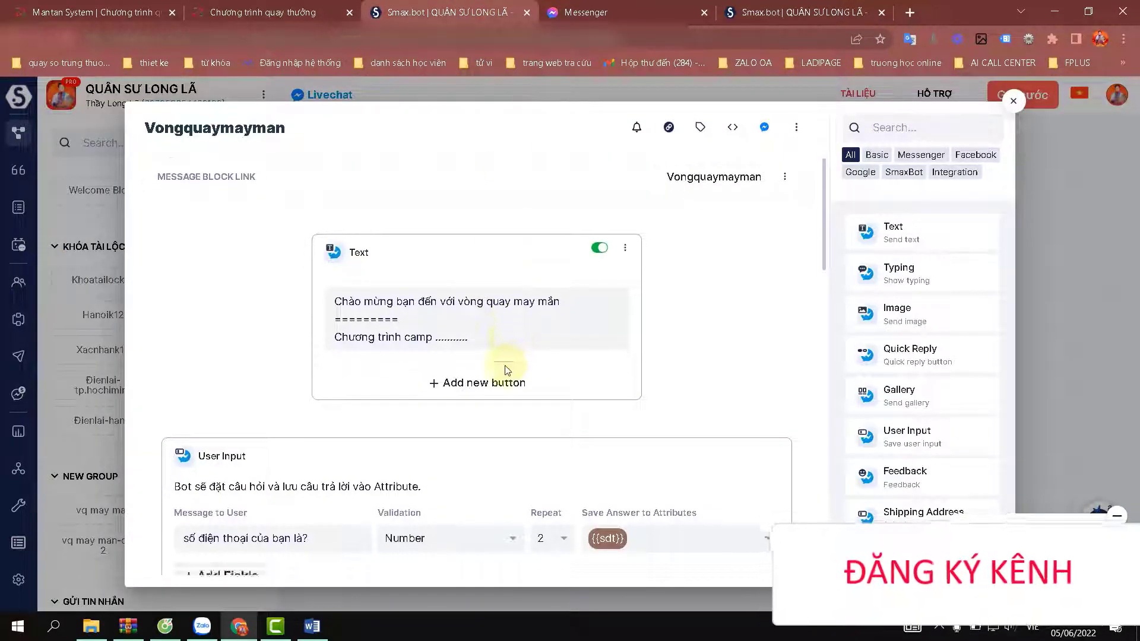
# Review the Json API params and the Messenger test conversation.
pyautogui.scroll(-10, 506, 371)
pyautogui.scroll(-3, 506, 372)
pyautogui.scroll(3, 511, 356)
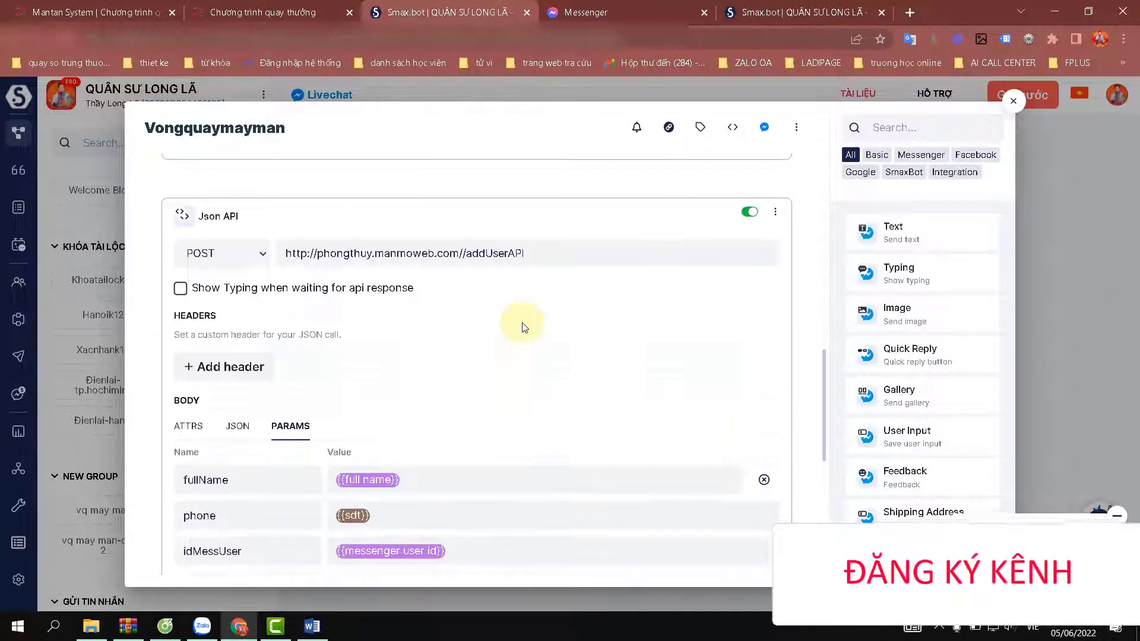
pyautogui.scroll(3, 523, 326)
pyautogui.click(586, 12)
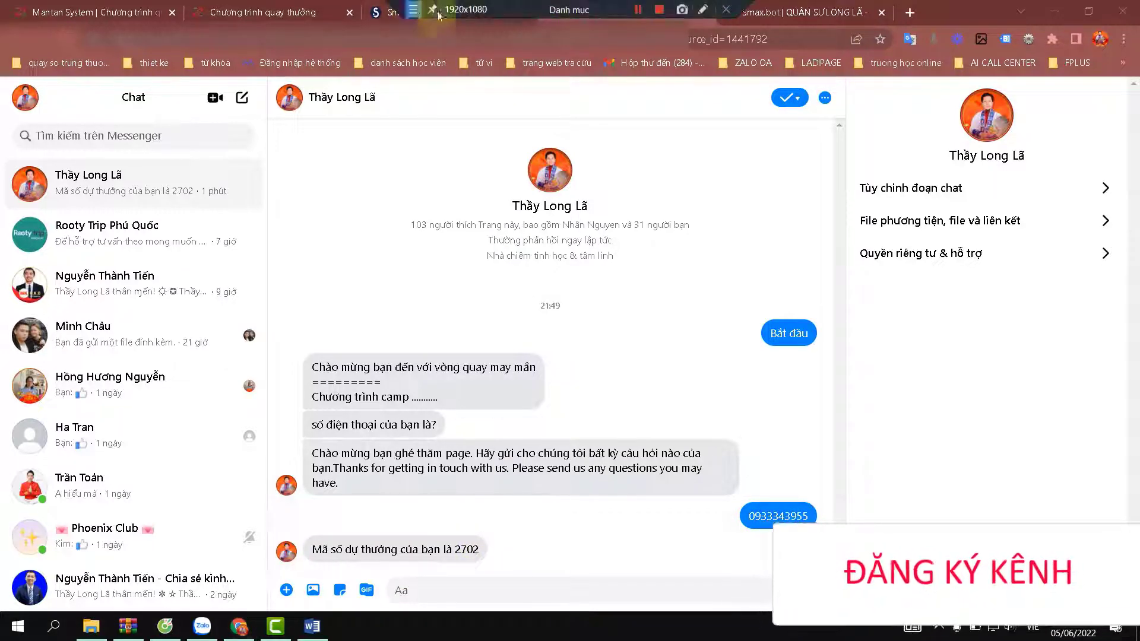
pyautogui.click(391, 16)
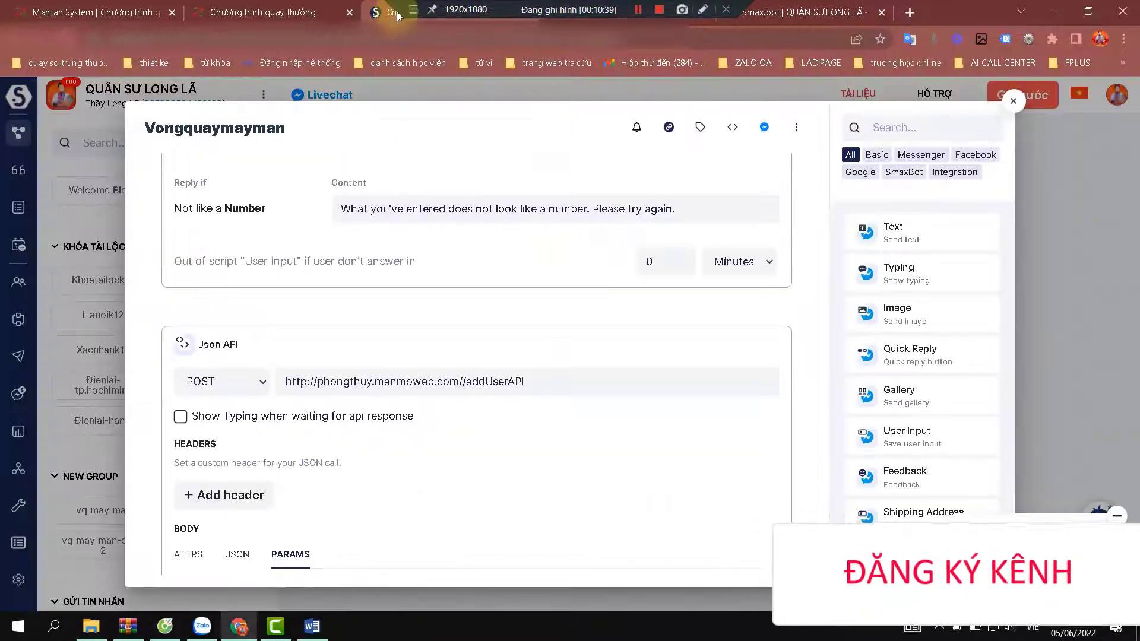
# Reopen the Vongquaymayman ref link for a fresh Messenger chat and close the extra Smax.bot tab.
pyautogui.scroll(4, 741, 187)
pyautogui.scroll(3, 740, 187)
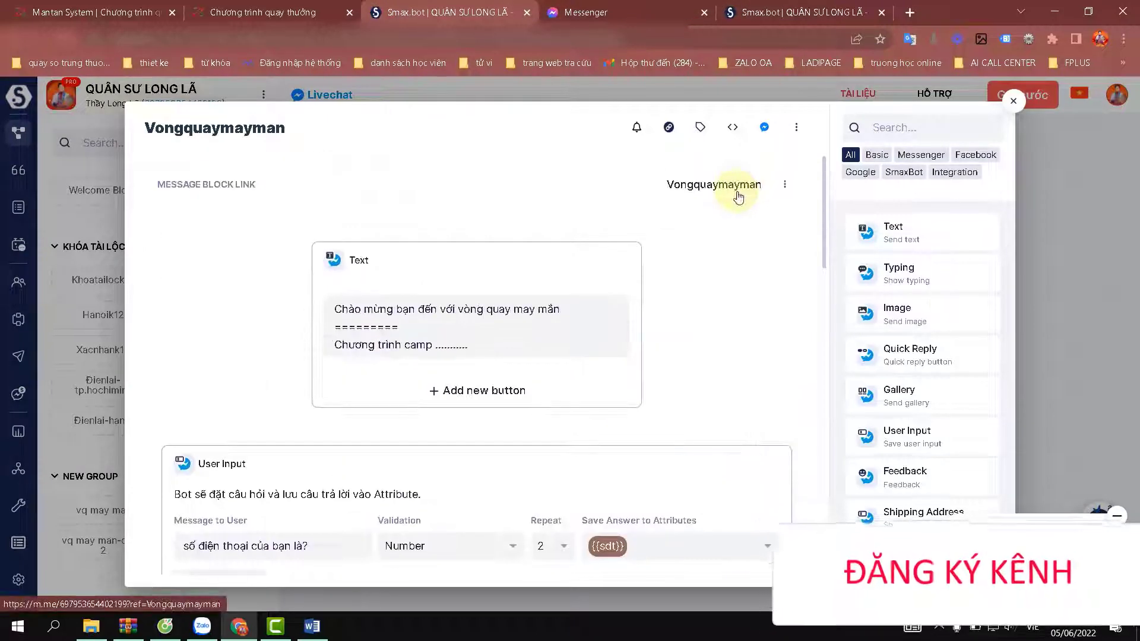
pyautogui.click(734, 189)
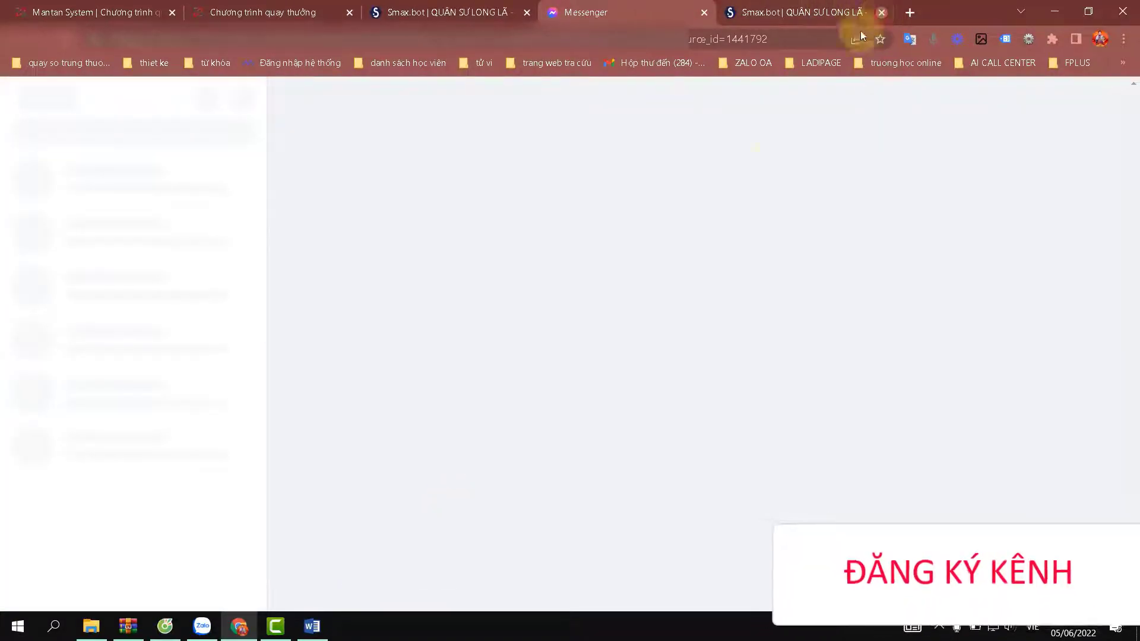
pyautogui.click(882, 12)
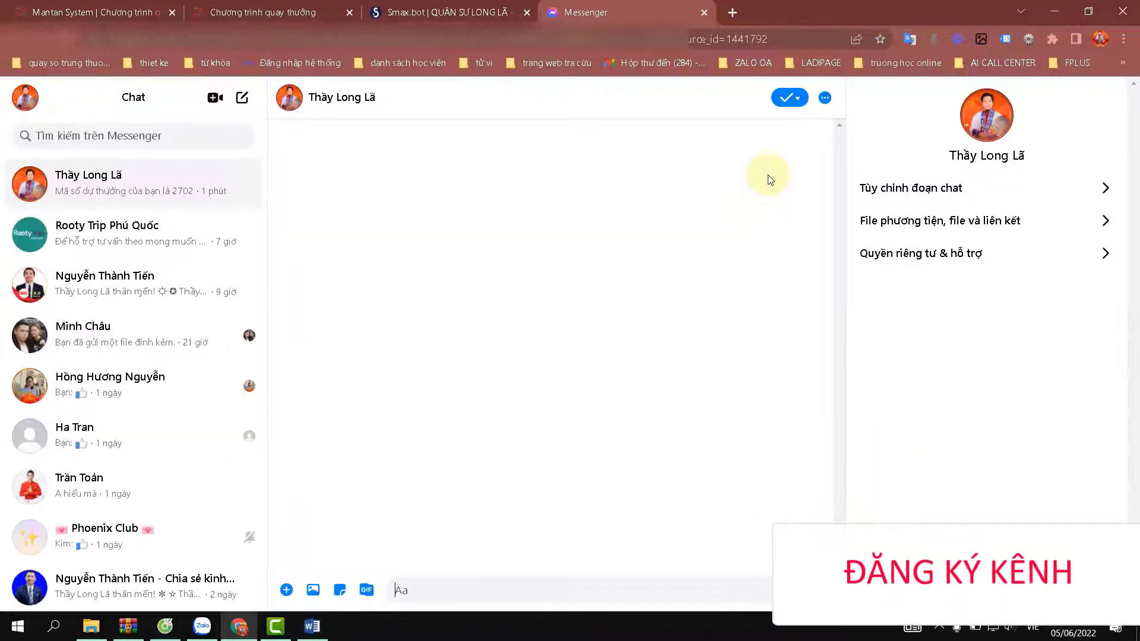